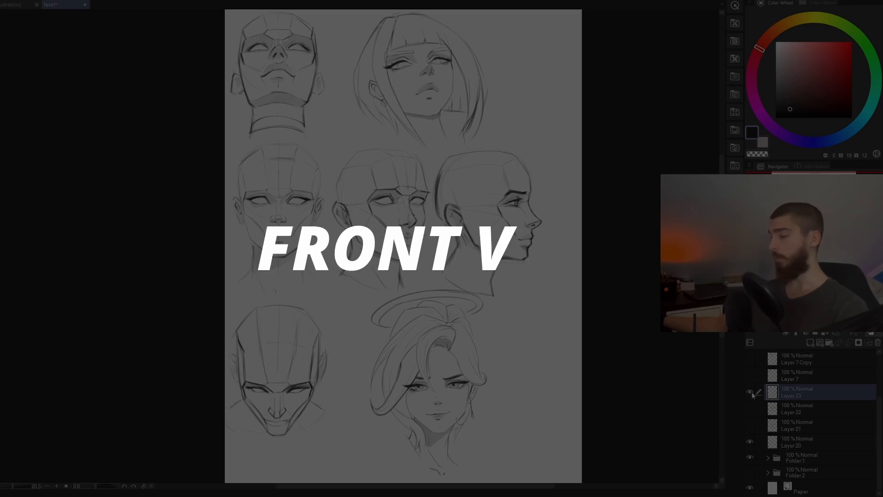
Step: Hide the reference sketches in Folder 1 and sketch a large light circle for the skull in the page's upper half
click(749, 457)
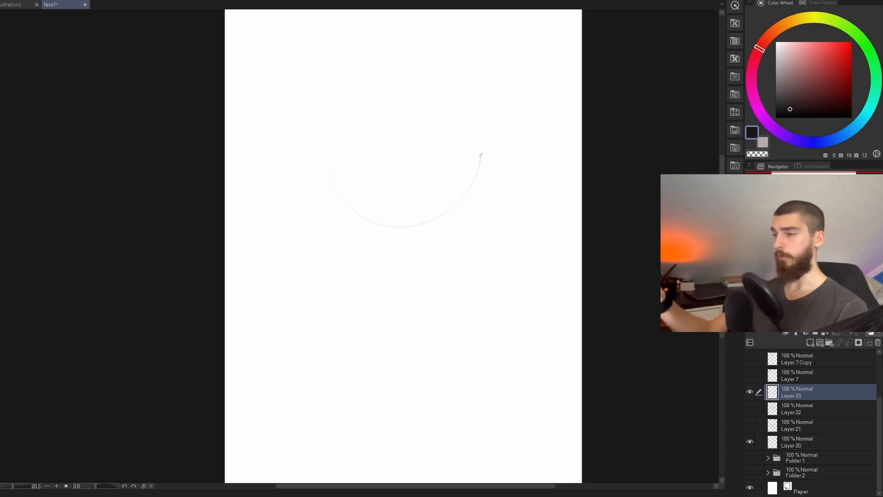
drag(481, 155, 341, 194)
key(ctrl+z)
mouse_move(481, 201)
mouse_down()
mouse_move(486, 207)
mouse_move(489, 199)
mouse_move(492, 213)
mouse_up()
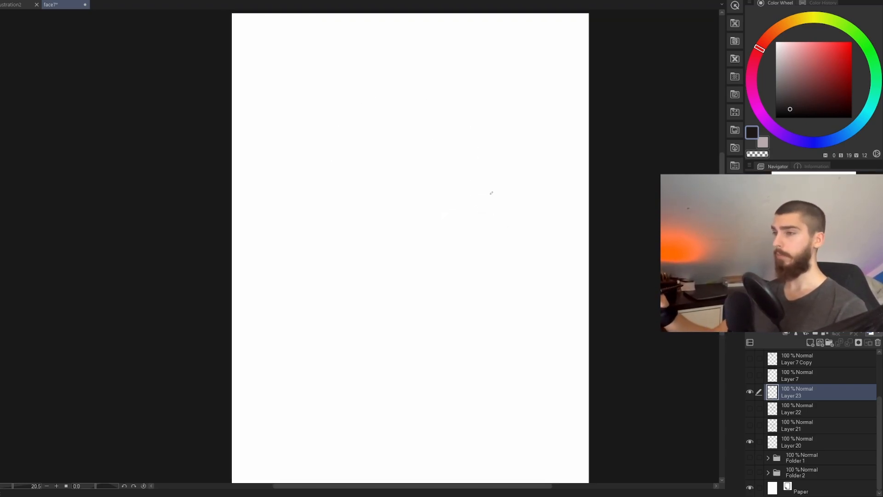
drag(389, 82, 398, 83)
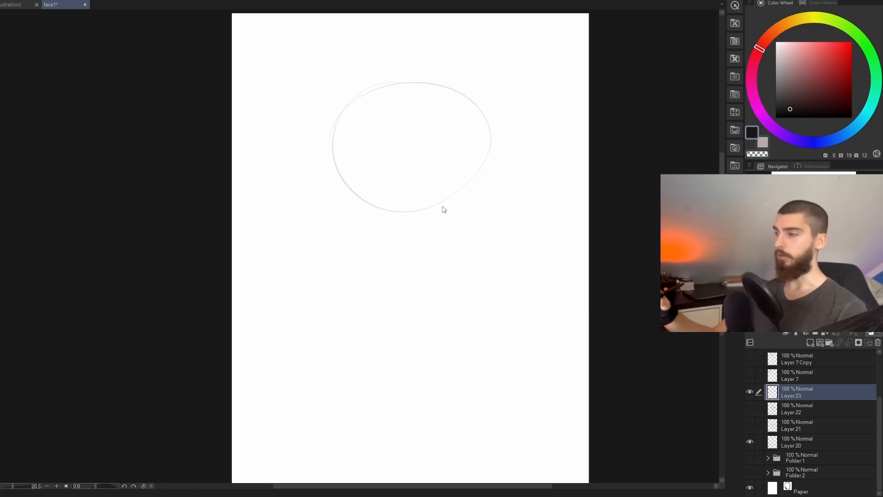
key(ctrl+z)
mouse_move(338, 114)
mouse_down()
mouse_move(375, 230)
mouse_move(368, 90)
mouse_up()
key(ctrl+z)
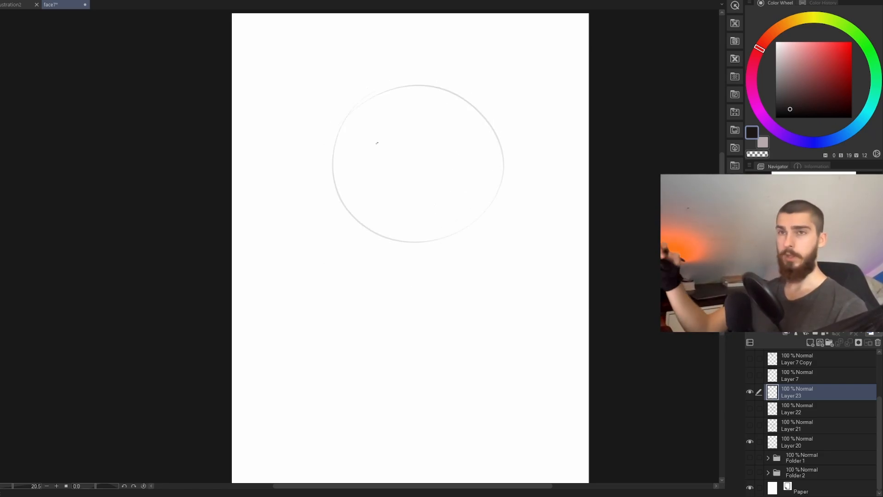
Step: Draw a straight vertical centre line from the top of the circle to below its lower edge
drag(413, 94, 414, 237)
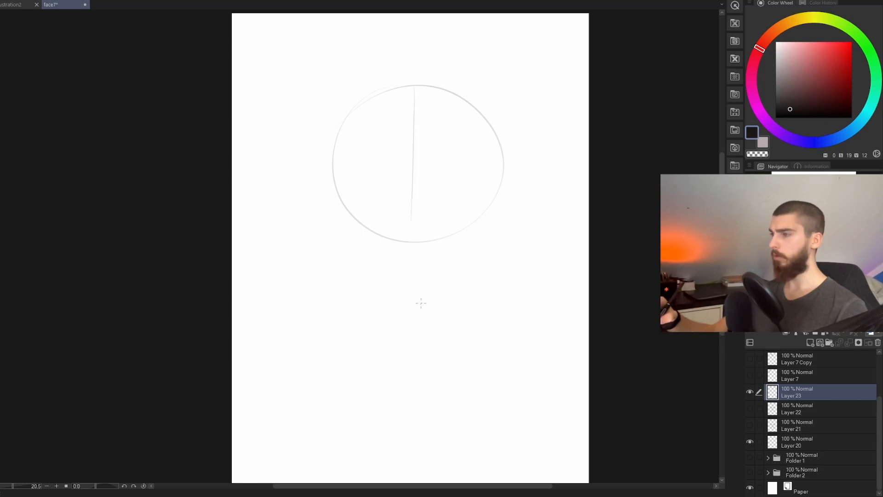
key(ctrl+z)
key(ctrl+z)
drag(414, 112, 416, 267)
key(ctrl+z)
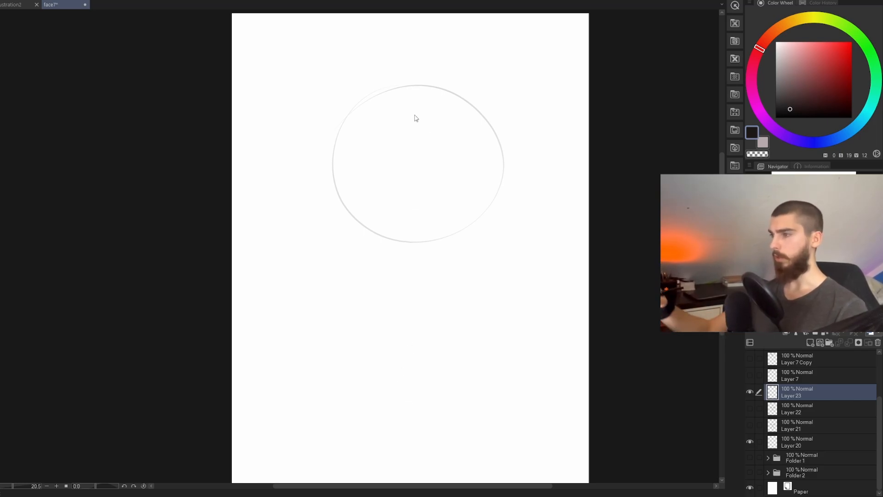
drag(415, 92, 415, 256)
key(ctrl+z)
drag(416, 86, 414, 306)
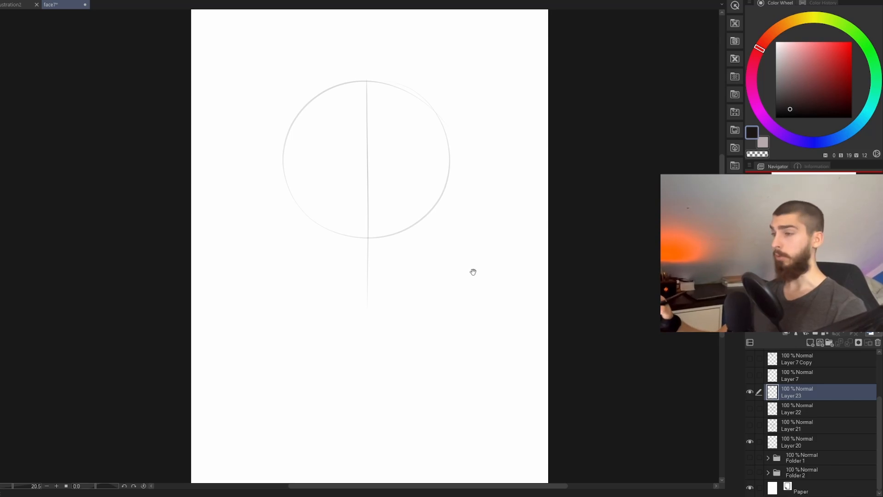
Step: Reinforce the vertical centre line and mark the chin with a short horizontal stroke at its lower end
drag(473, 272, 463, 271)
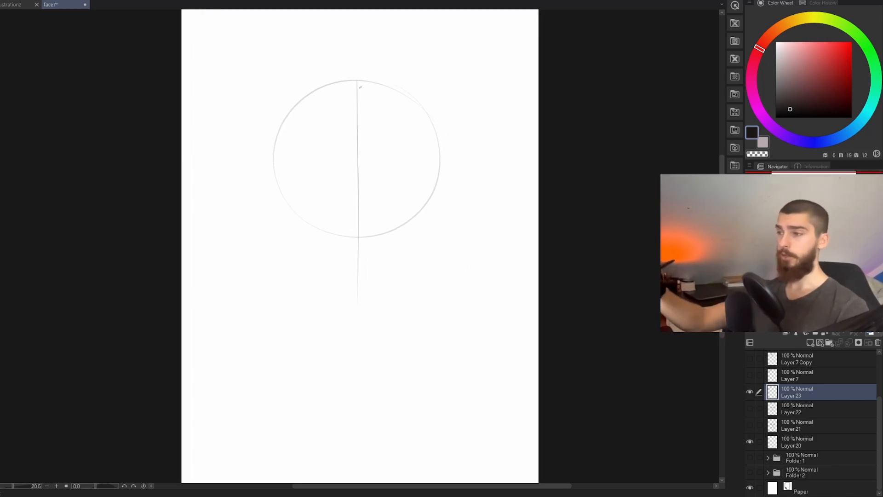
drag(358, 81, 356, 299)
key(ctrl+z)
drag(358, 83, 358, 310)
key(ctrl+z)
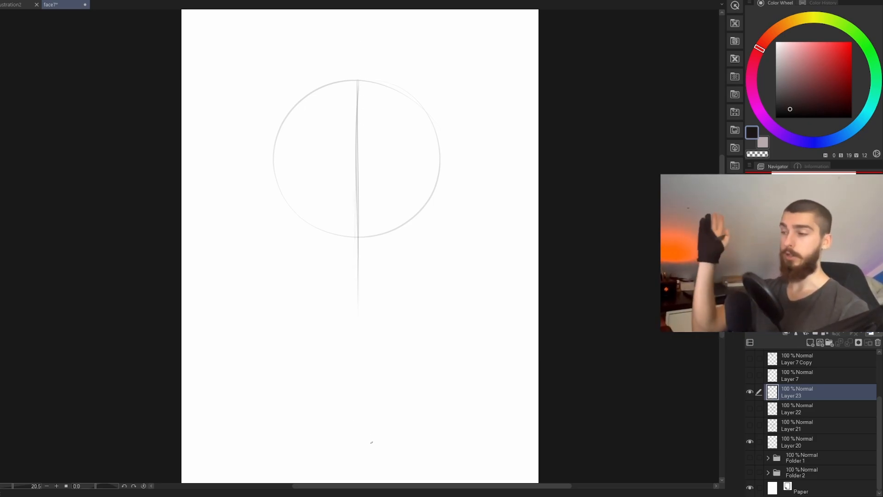
drag(357, 78, 356, 272)
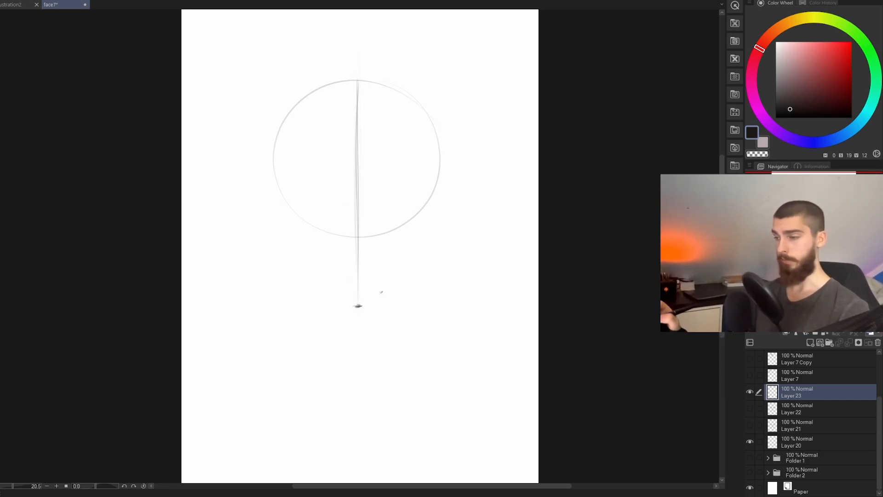
mouse_move(343, 308)
mouse_down()
mouse_move(380, 306)
mouse_move(341, 304)
mouse_move(370, 306)
mouse_up()
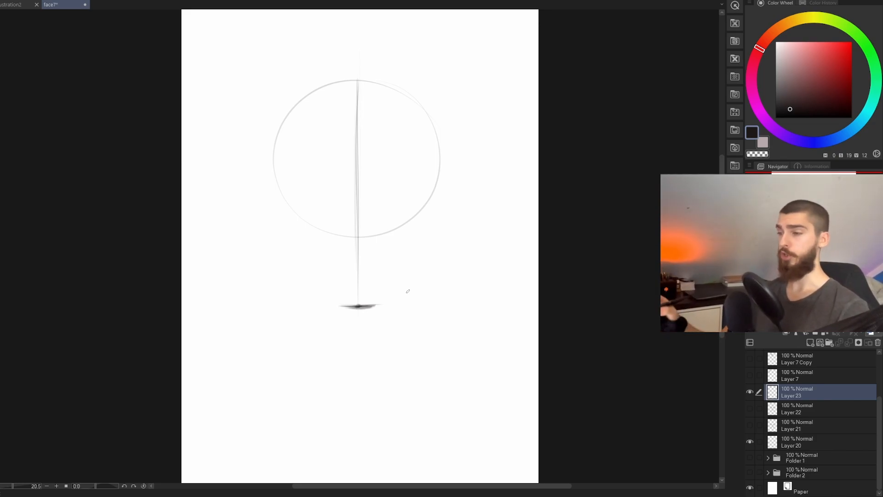
Step: Draw a level horizontal eye line across the circle, halfway between the top of the head and the chin mark
drag(430, 276, 438, 286)
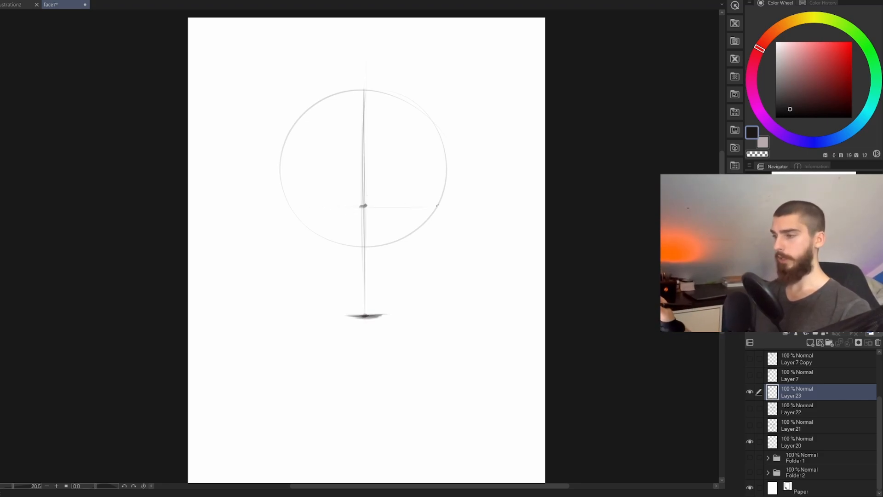
mouse_move(316, 207)
mouse_down()
mouse_move(428, 205)
mouse_move(397, 206)
mouse_move(417, 205)
mouse_up()
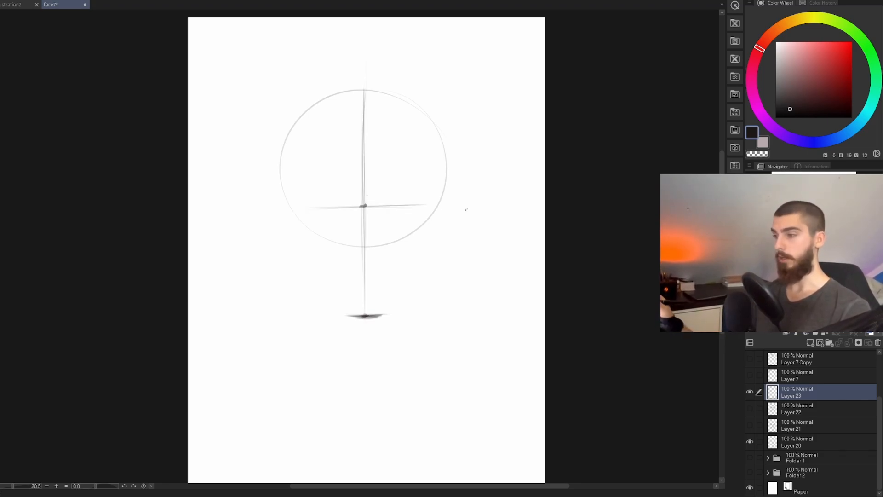
key(h)
drag(298, 207, 414, 205)
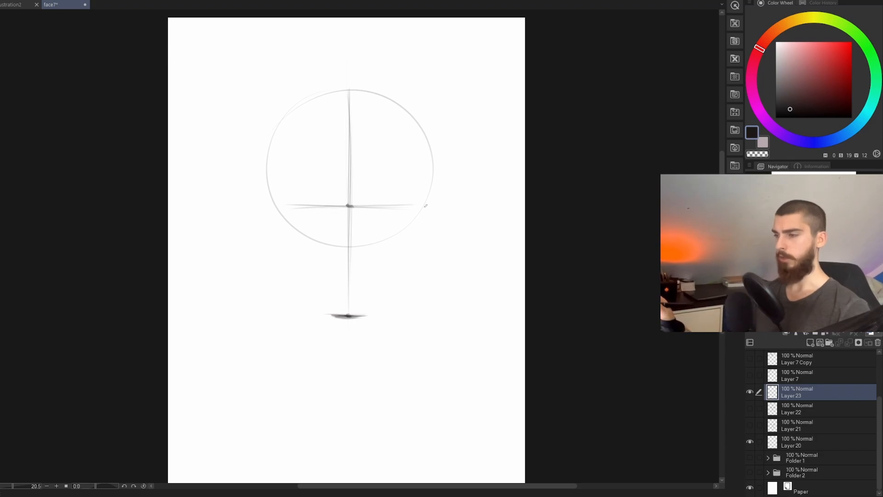
key(ctrl+z)
Step: Reinforce the lower part of the centre line down to the chin and tidy the chin mark
key(ctrl+z)
mouse_move(294, 207)
mouse_down()
mouse_move(435, 208)
mouse_move(371, 206)
mouse_move(418, 206)
mouse_up()
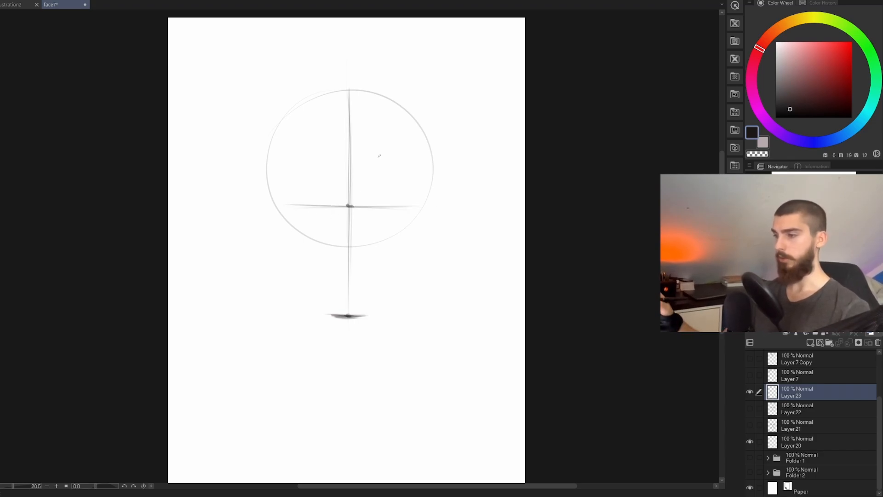
drag(350, 206, 351, 318)
key(ctrl+z)
key(ctrl+z)
drag(350, 217, 354, 313)
key(ctrl+z)
mouse_move(349, 257)
mouse_down()
mouse_move(349, 315)
mouse_move(351, 304)
mouse_up()
key(e)
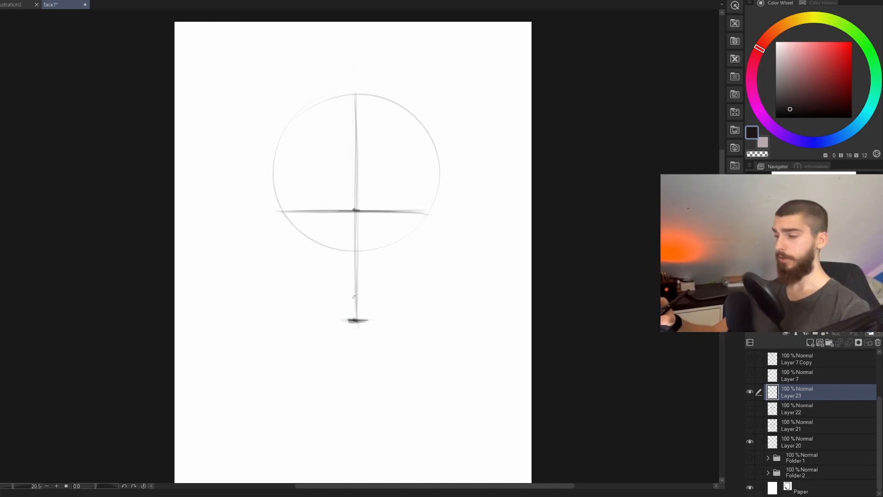
drag(355, 297, 356, 322)
key(ctrl+z)
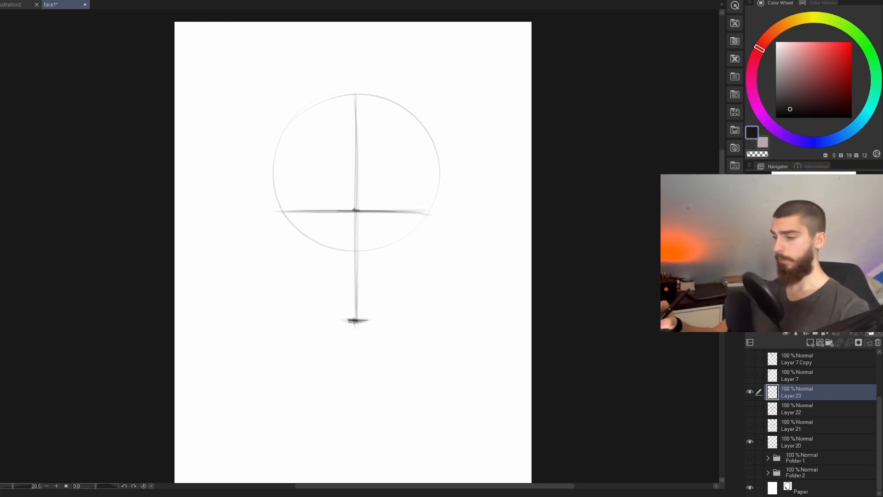
drag(357, 263, 356, 327)
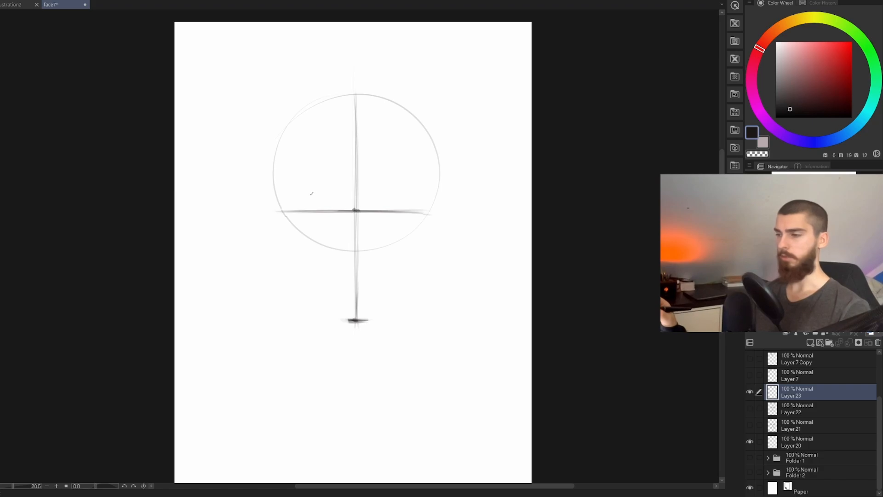
Step: Draw a horizontal brow line across the circle slightly above the eye line and even it out on both sides
drag(315, 192, 401, 189)
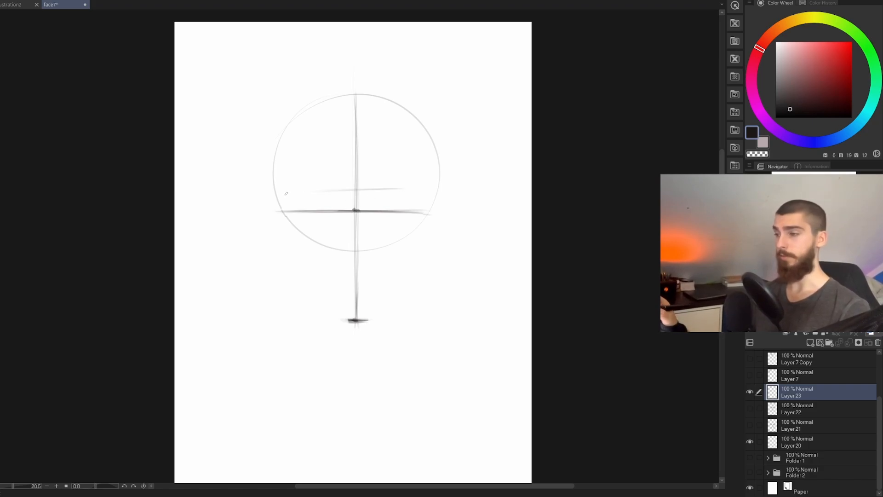
drag(286, 193, 412, 190)
mouse_move(327, 191)
mouse_down()
mouse_move(431, 187)
mouse_move(309, 191)
mouse_move(426, 190)
mouse_move(312, 195)
mouse_move(424, 214)
mouse_move(427, 191)
mouse_up()
key(ctrl+z)
key(ctrl+z)
key(h)
key(ctrl+z)
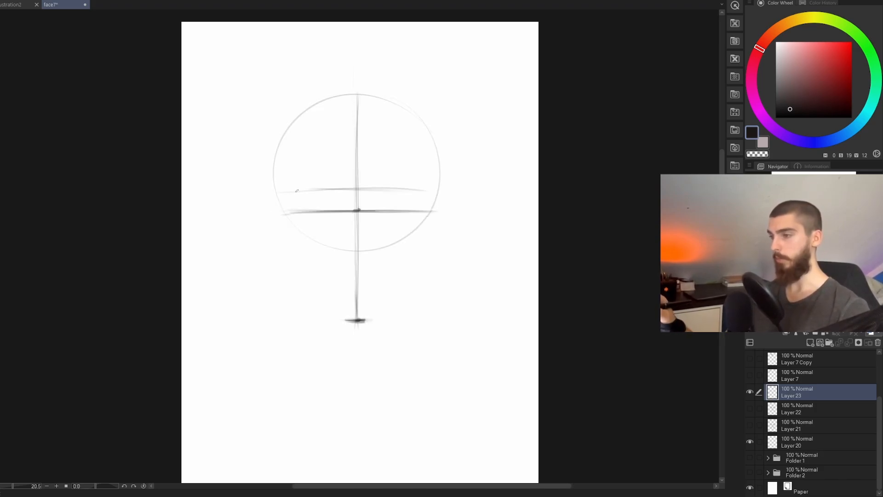
mouse_move(303, 190)
mouse_down()
mouse_move(435, 194)
mouse_move(345, 185)
mouse_move(426, 187)
mouse_move(290, 198)
mouse_move(431, 181)
mouse_up()
key(ctrl+z)
key(ctrl+z)
key(ctrl+z)
key(m)
key(ctrl+d)
key(h)
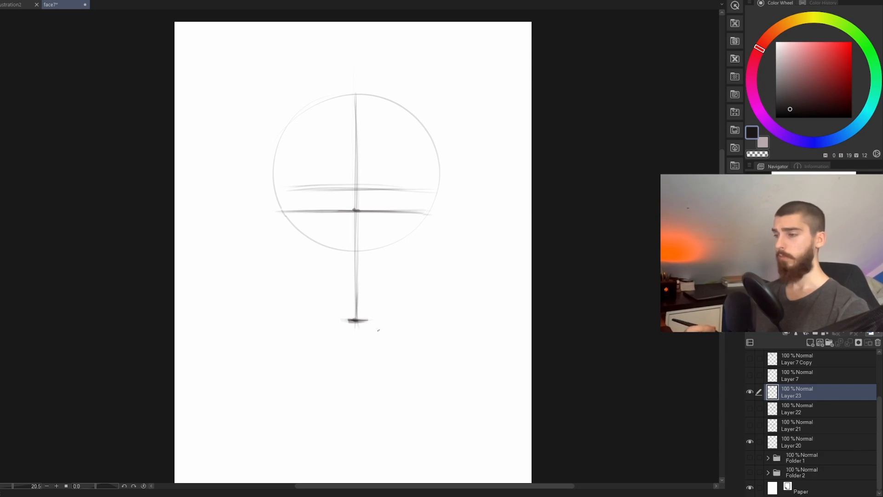
Step: Try slanted side edges and inner eye-socket lines between the brow line and the eye line, and undo them
drag(279, 210, 290, 186)
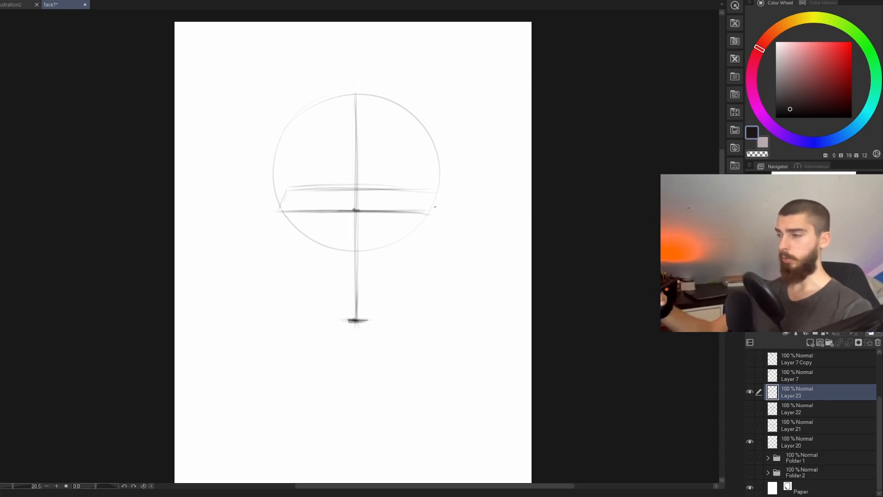
drag(433, 212, 429, 193)
mouse_move(339, 192)
mouse_down()
mouse_move(350, 215)
mouse_move(369, 207)
mouse_up()
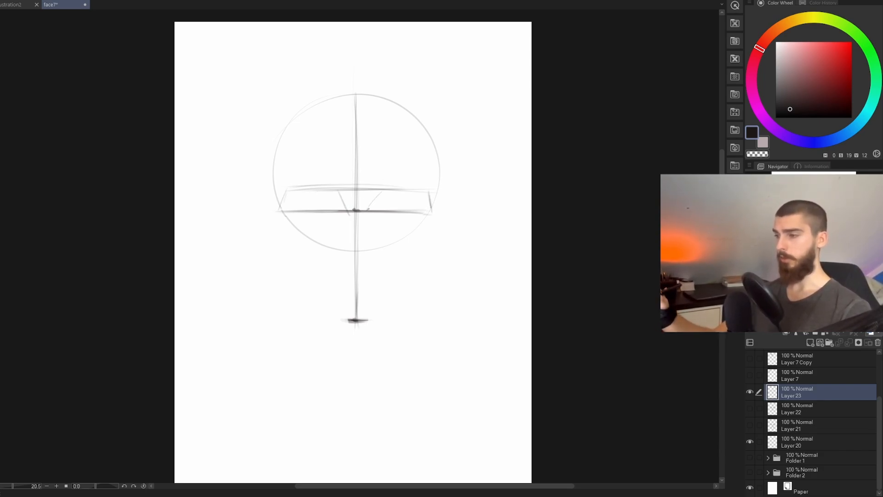
drag(311, 195, 304, 208)
drag(407, 195, 382, 208)
key(ctrl+z)
key(ctrl+z)
key(ctrl+z)
key(ctrl+z)
key(ctrl+z)
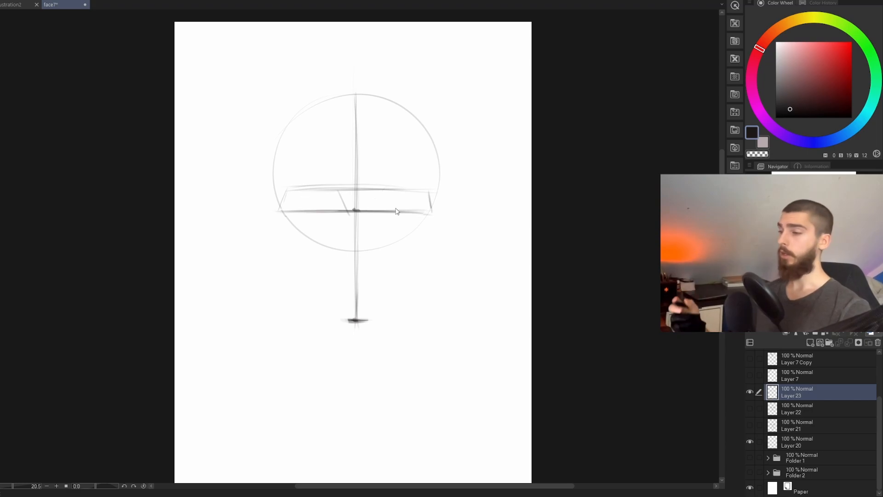
key(ctrl+z)
key(ctrl+z)
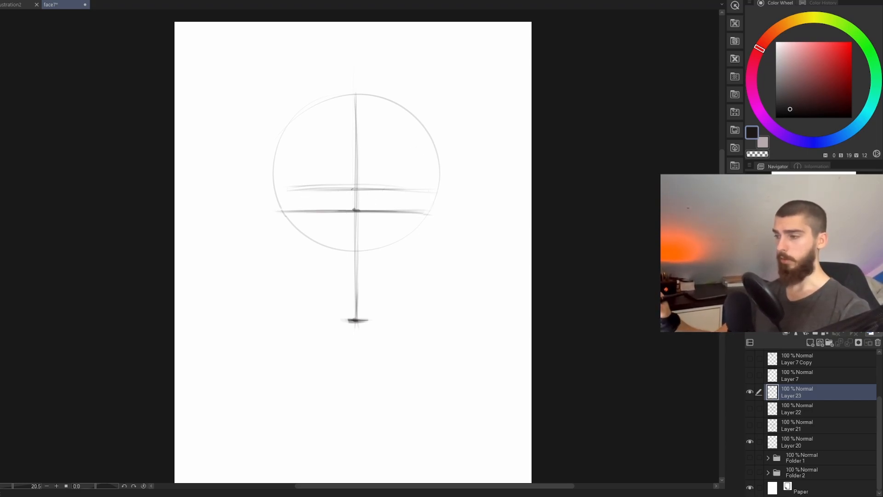
key(ctrl+z)
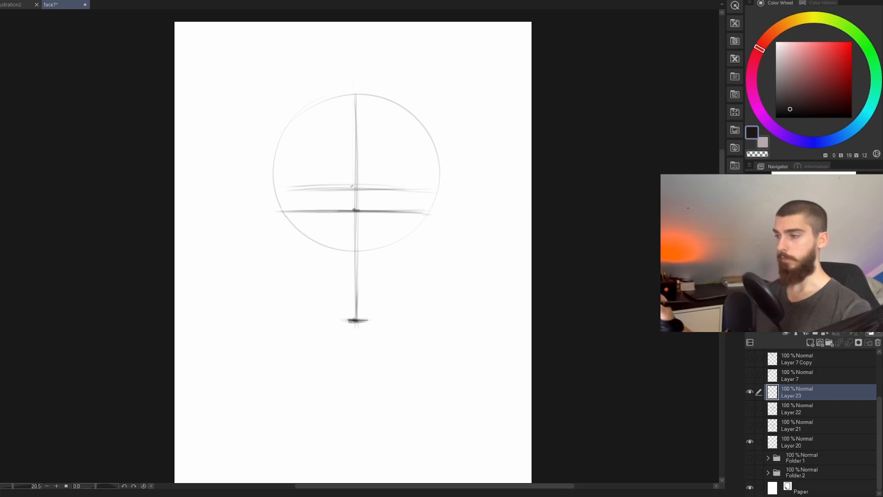
Step: Strengthen the brow line's centre and mark the nose base and mouth with short horizontal strokes on the centre line above the chin
mouse_move(352, 185)
mouse_down()
mouse_move(370, 185)
mouse_move(342, 186)
mouse_move(392, 189)
mouse_up()
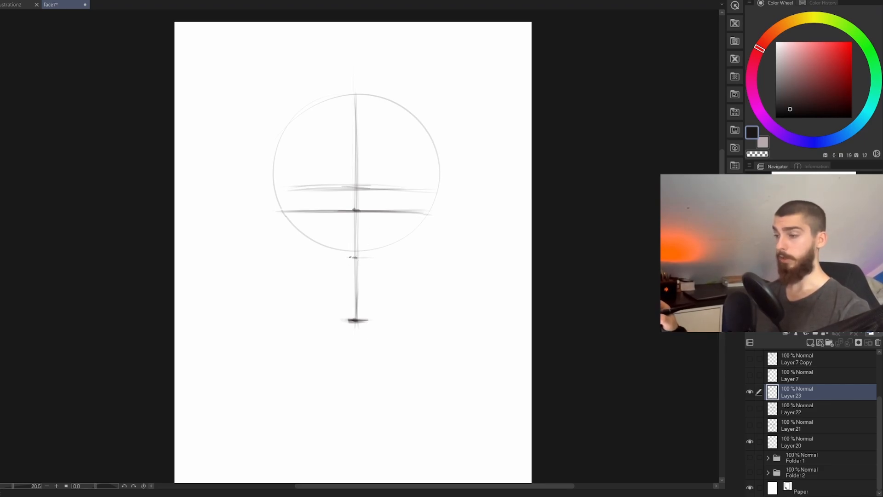
drag(367, 258, 345, 259)
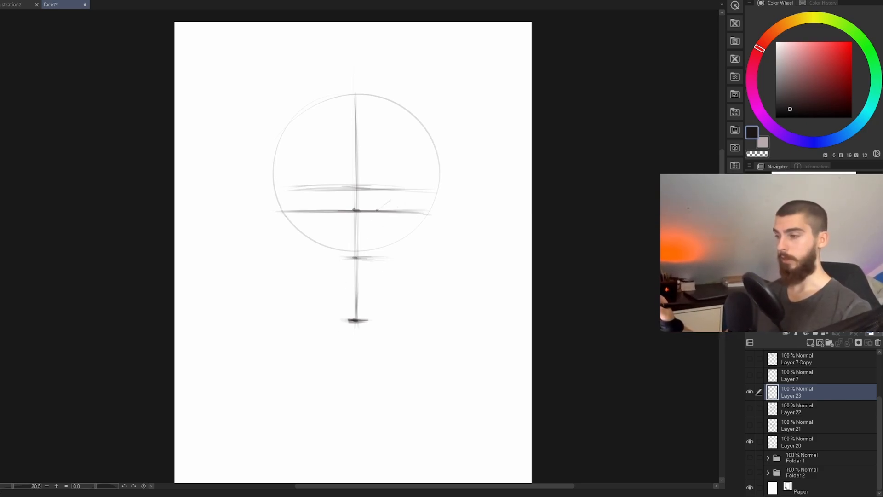
drag(363, 256, 349, 258)
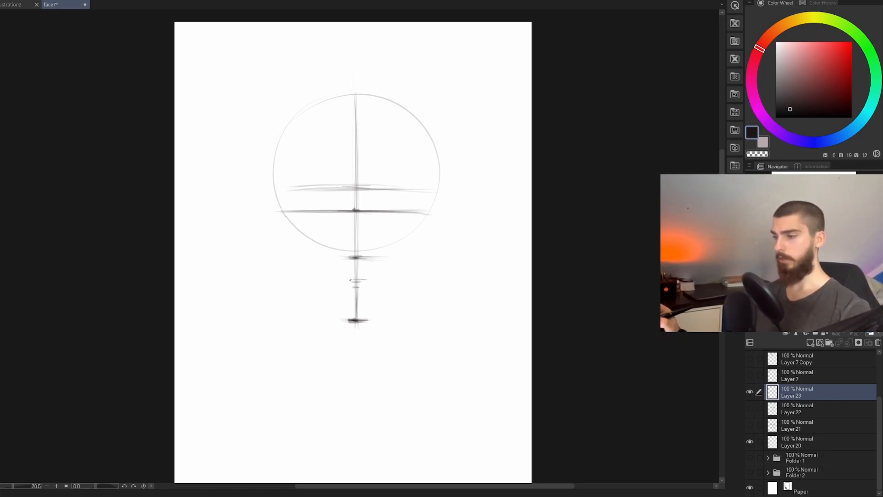
drag(351, 282, 365, 281)
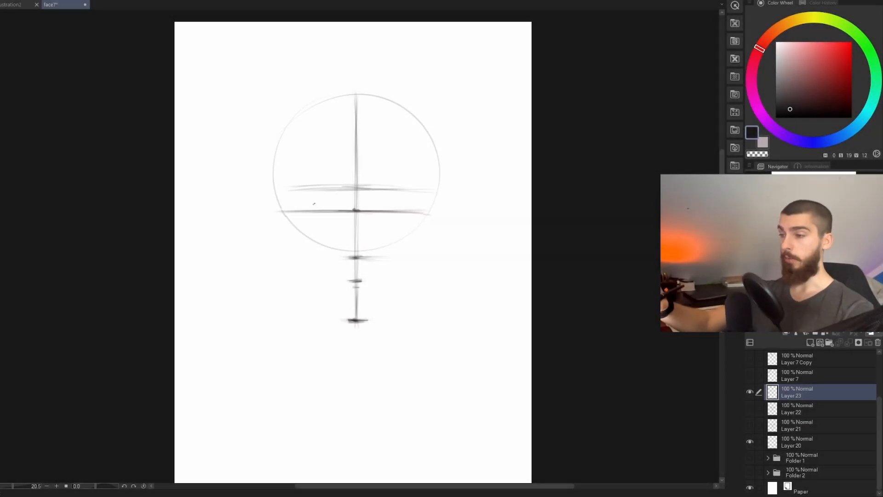
Step: Draw the sides of the face as inward-tapering lines from both sides of the circle down to nose-base level
drag(279, 205, 286, 236)
key(ctrl+z)
key(ctrl+z)
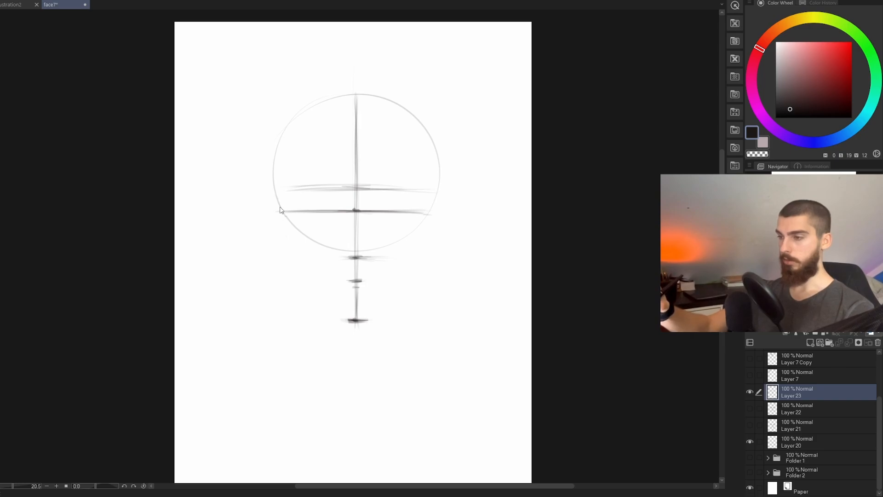
drag(276, 194, 286, 246)
key(ctrl+z)
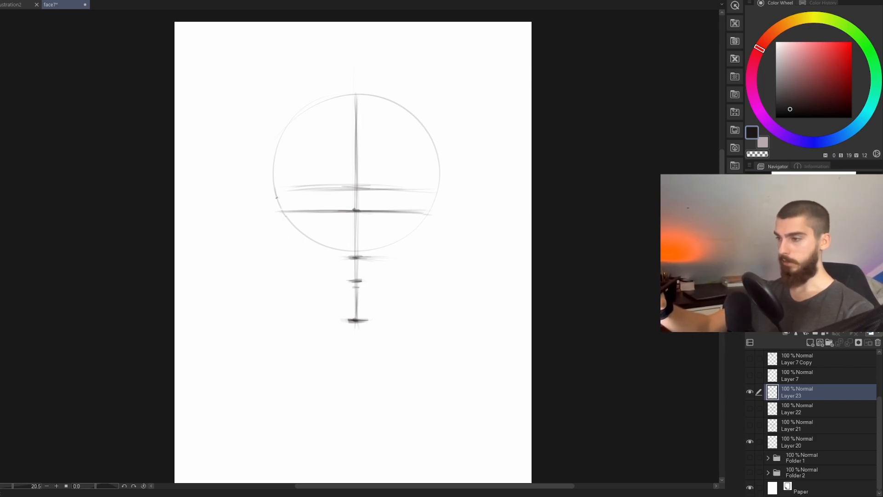
drag(275, 189, 290, 256)
drag(278, 200, 291, 265)
drag(436, 202, 420, 266)
key(ctrl+z)
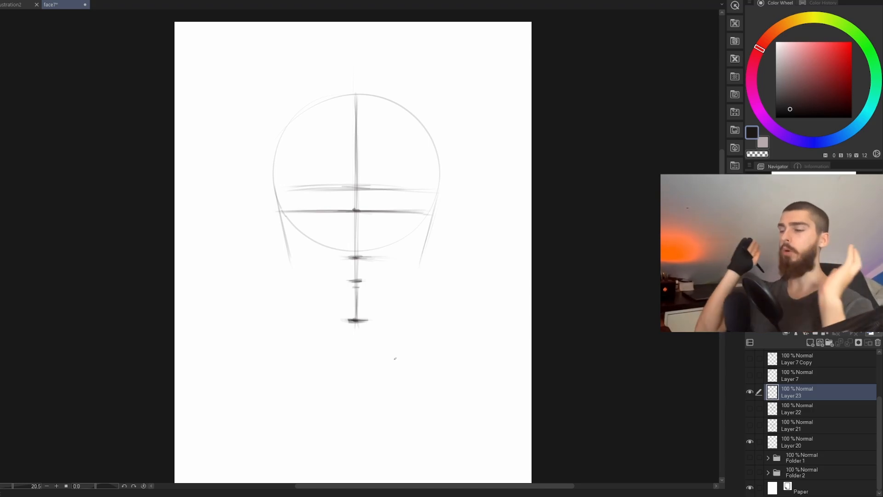
key(ctrl+s)
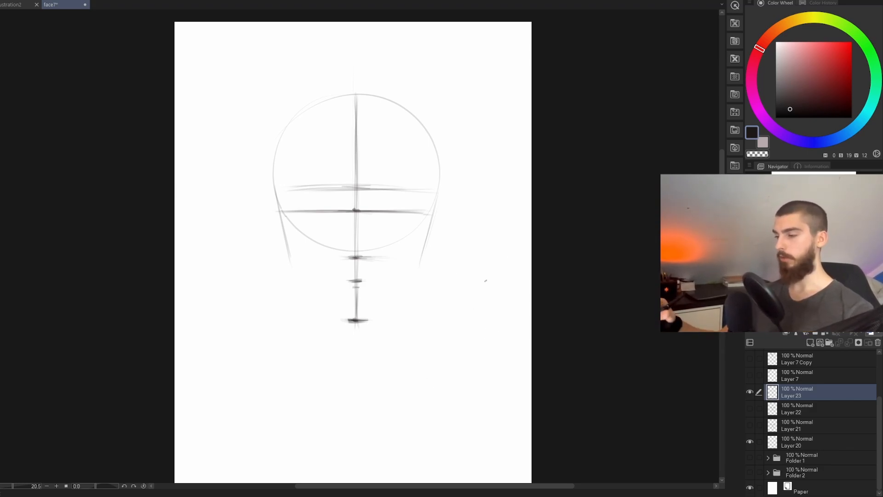
Step: Sketch a small angled head beside the main face, showing its rounded skull, side line, jaw corner and neck
mouse_move(497, 285)
mouse_down()
mouse_move(515, 325)
mouse_move(479, 361)
mouse_up()
drag(433, 321, 448, 386)
mouse_move(490, 353)
mouse_down()
mouse_move(463, 378)
mouse_move(488, 398)
mouse_move(466, 379)
mouse_move(485, 397)
mouse_up()
key(ctrl+z)
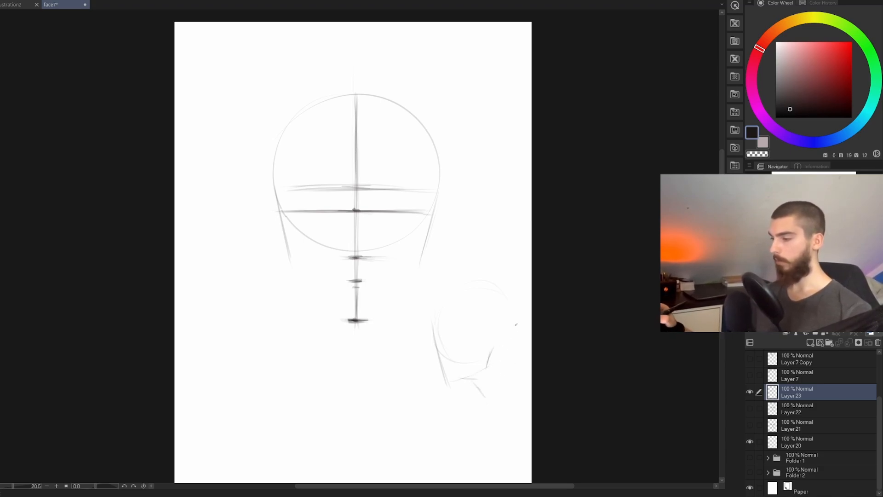
mouse_move(498, 351)
mouse_down()
mouse_move(513, 382)
mouse_move(494, 398)
mouse_up()
key(ctrl+z)
mouse_move(510, 388)
mouse_down()
mouse_move(483, 407)
mouse_move(512, 386)
mouse_move(486, 421)
mouse_up()
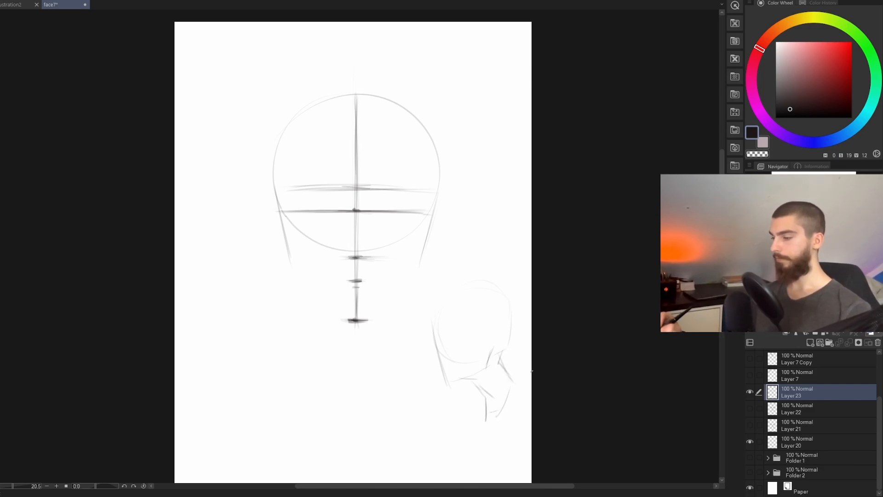
drag(447, 383, 485, 369)
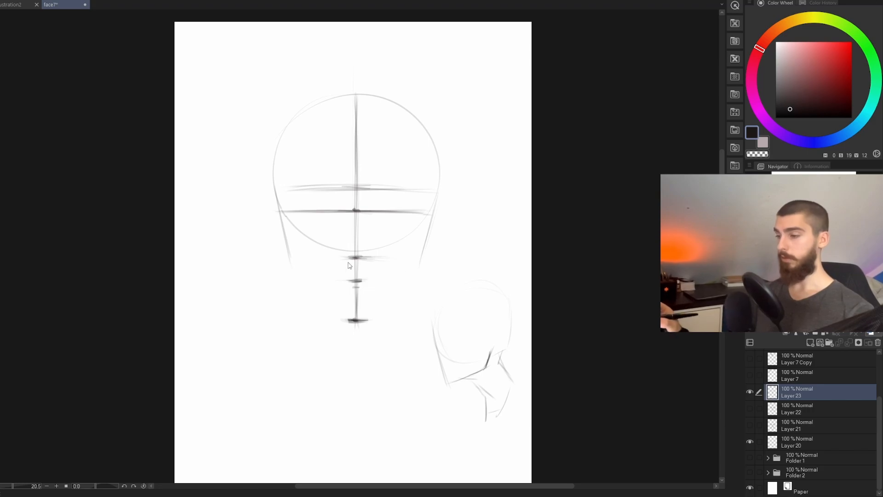
Step: Extend the face sides to a faint mouth-level guide and connect them to the chin with angled, symmetrical jaw lines
drag(317, 279, 406, 279)
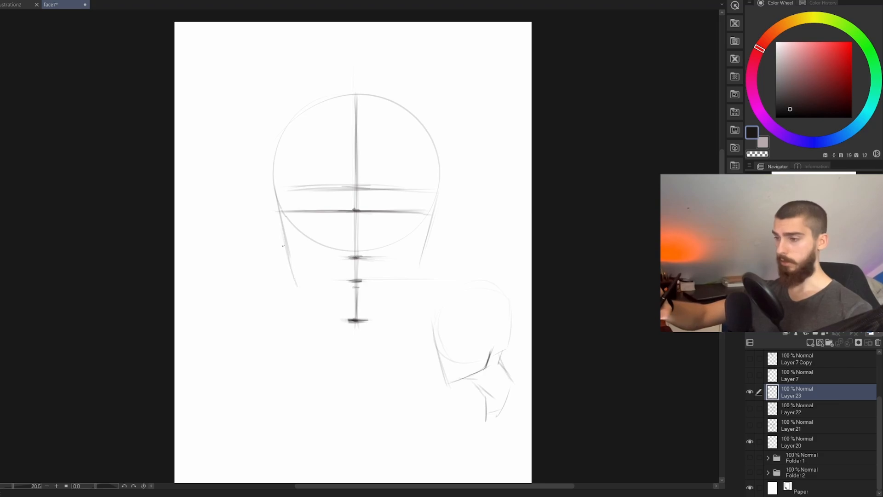
drag(297, 279, 289, 261)
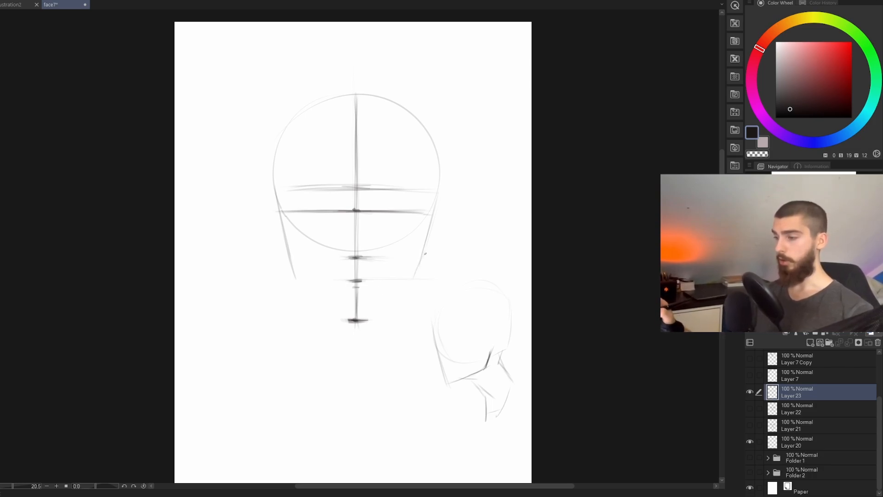
drag(411, 282, 373, 316)
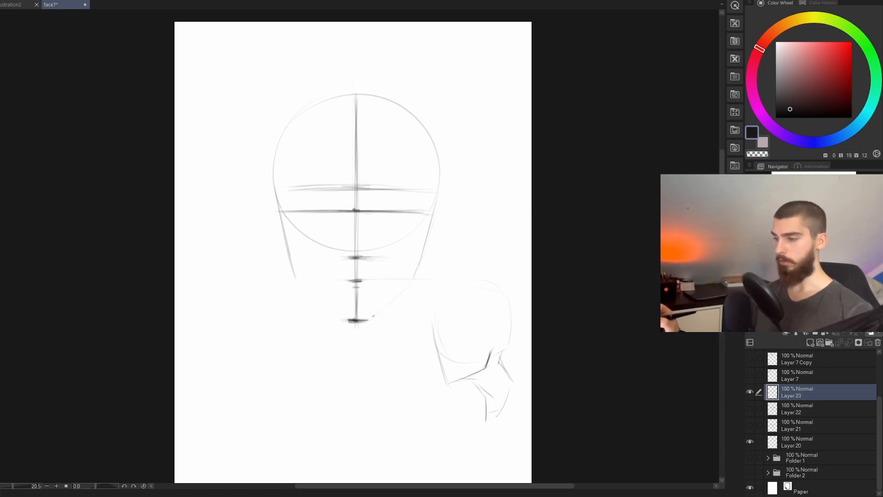
mouse_move(304, 290)
mouse_down()
mouse_move(357, 327)
mouse_move(348, 322)
mouse_up()
key(ctrl+z)
key(h)
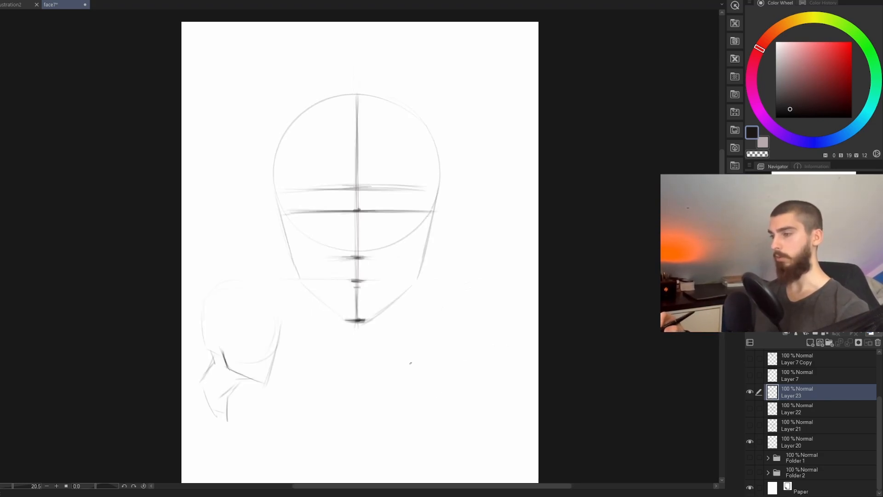
key(h)
key(h)
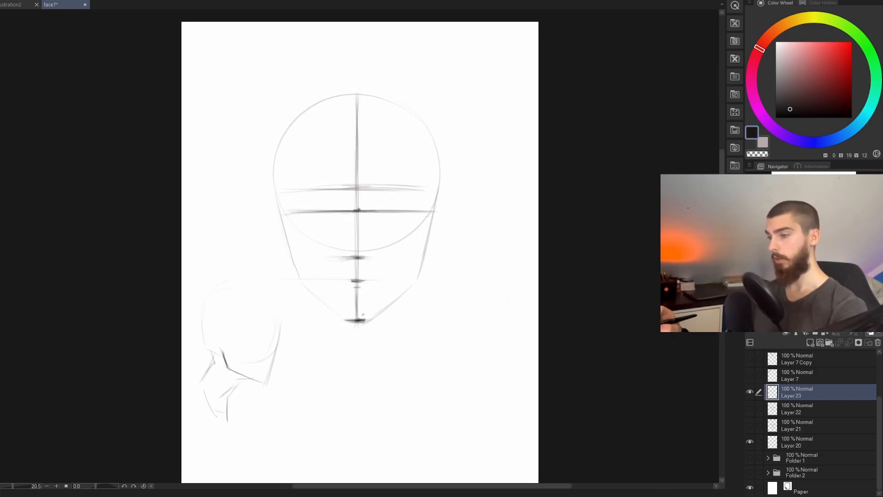
drag(302, 281, 343, 320)
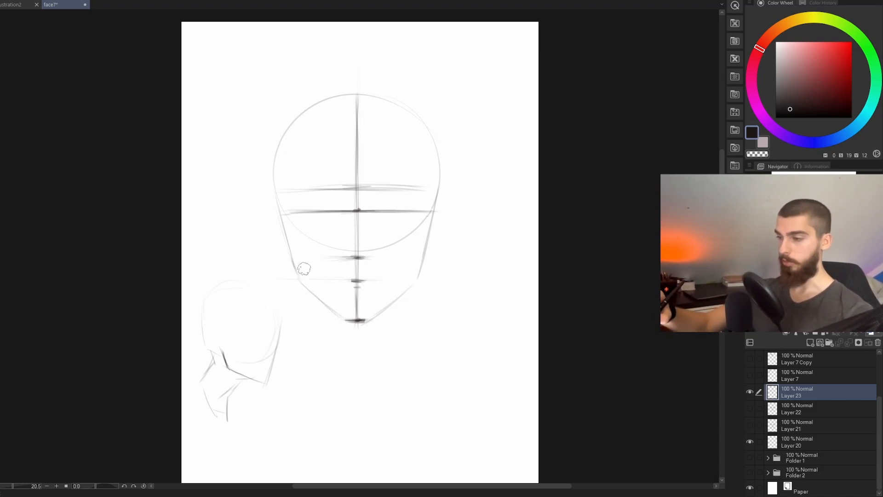
key(h)
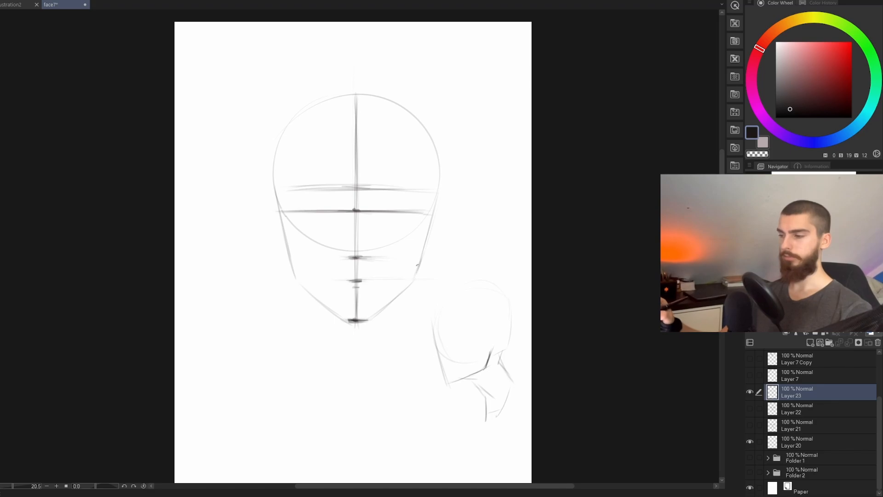
Step: Try neck lines running straight down from both jaw corners, and undo them
drag(418, 265, 412, 374)
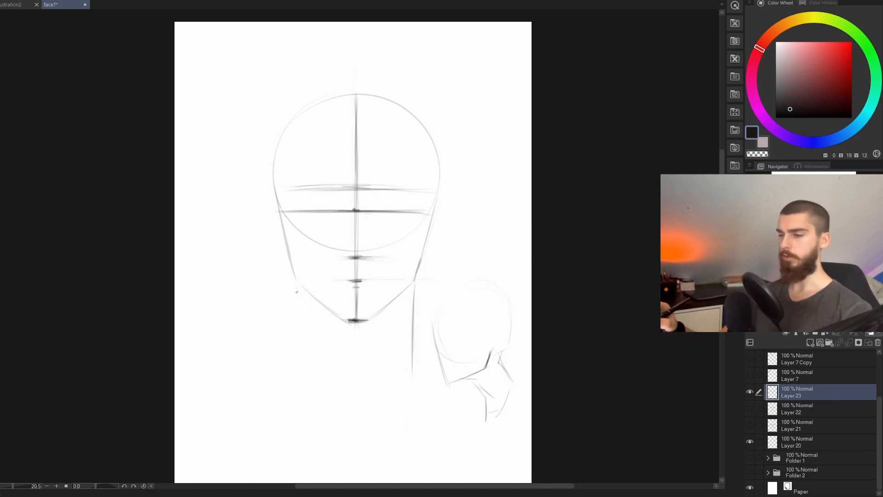
drag(297, 292, 295, 357)
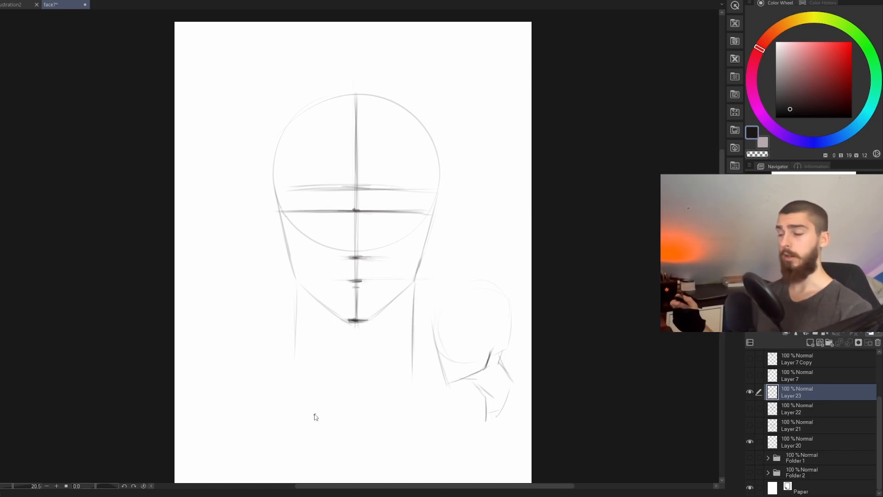
key(ctrl+z)
key(ctrl+z)
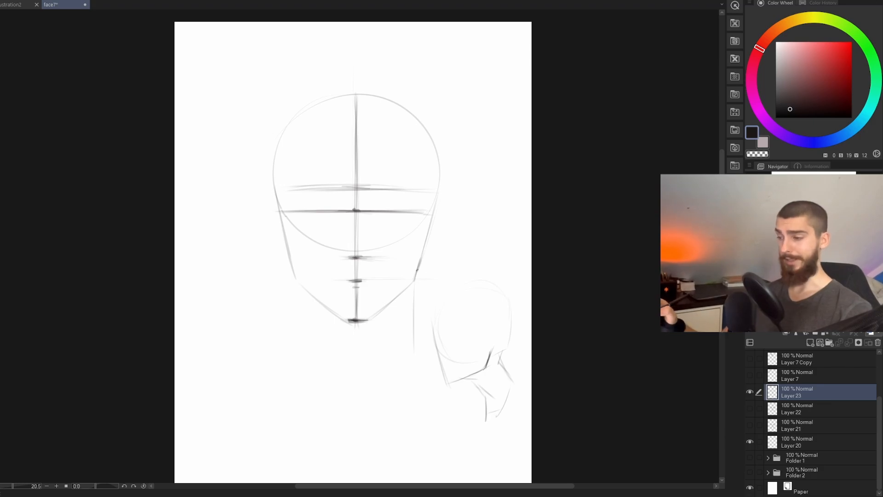
key(ctrl+z)
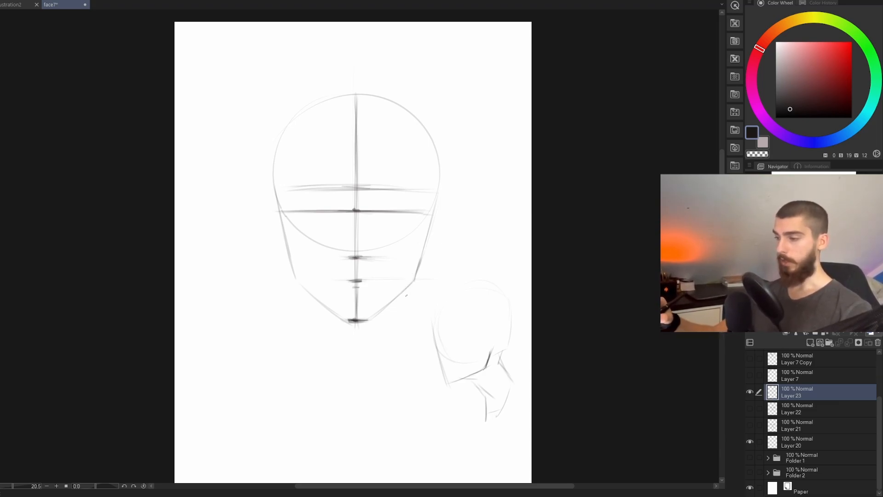
Step: Draw both sides of the neck downward from slightly inside the jaw corners, flaring gently outward at the base
mouse_move(406, 294)
mouse_down()
mouse_move(412, 358)
mouse_move(409, 350)
mouse_up()
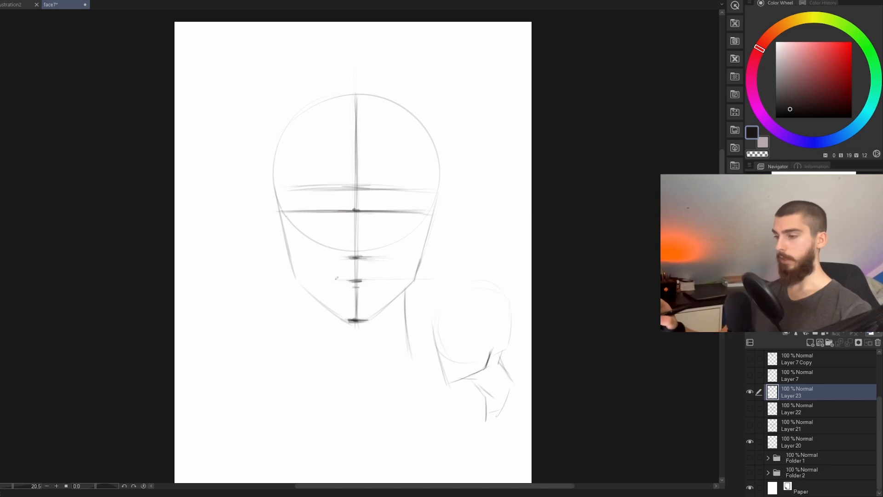
drag(307, 292, 305, 344)
key(ctrl+z)
key(ctrl+z)
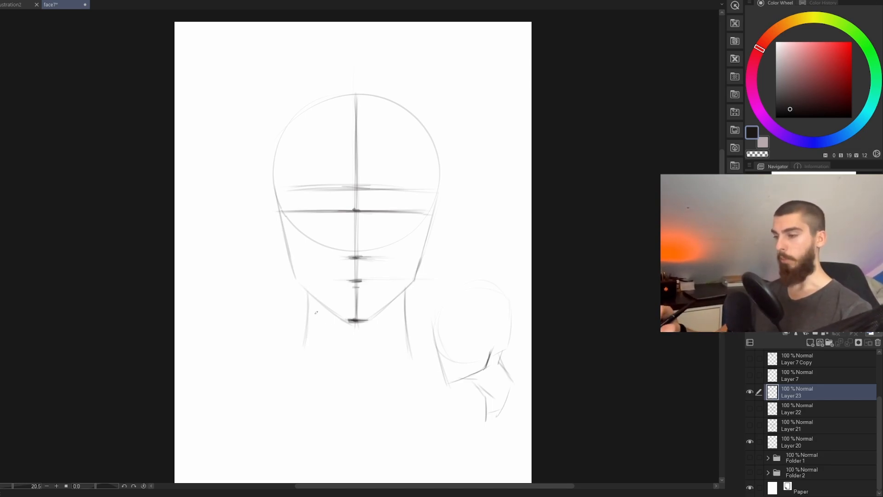
drag(309, 299, 308, 316)
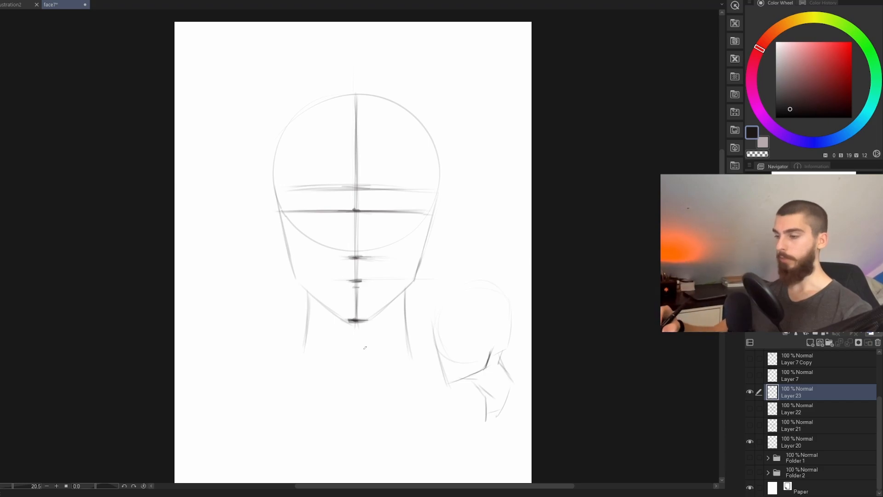
Step: Sketch curved lines converging at the base of the neck and slope the shoulder lines outward from both neck sides
drag(303, 352, 365, 411)
drag(413, 365, 381, 403)
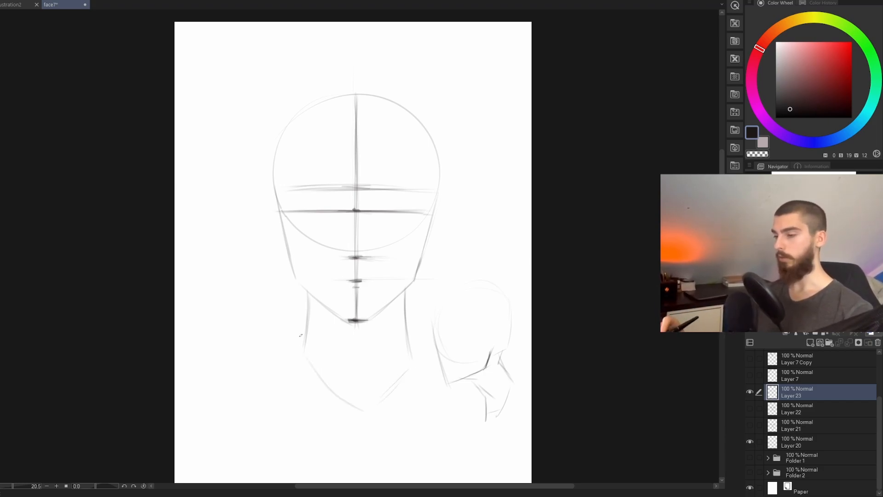
drag(302, 346, 271, 382)
drag(411, 356, 439, 376)
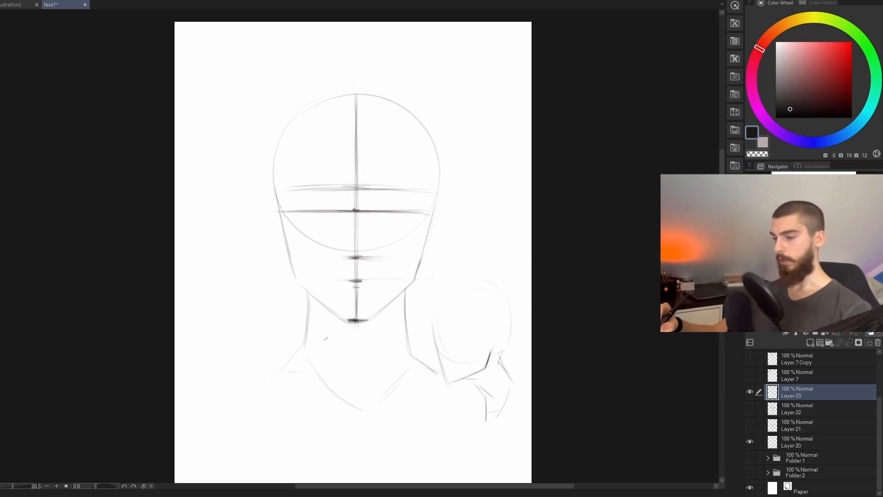
mouse_move(325, 340)
mouse_down()
mouse_move(358, 392)
mouse_move(364, 383)
mouse_up()
key(ctrl+z)
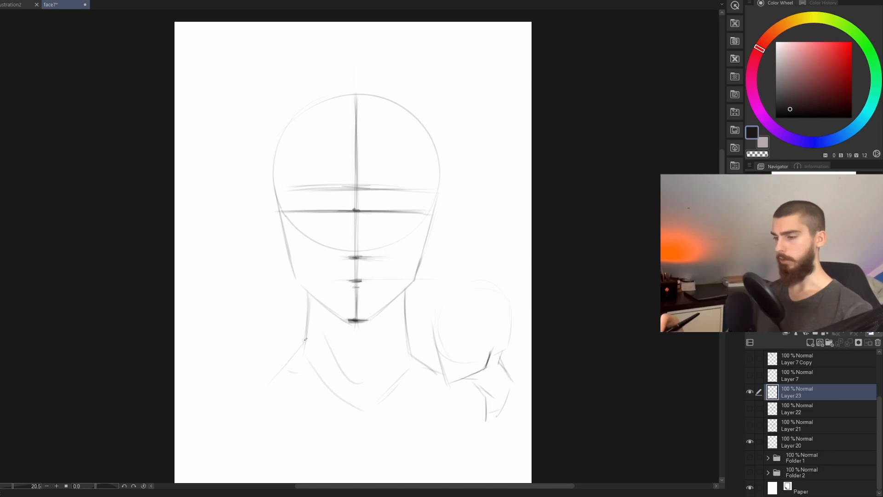
drag(305, 339, 270, 384)
drag(414, 357, 438, 380)
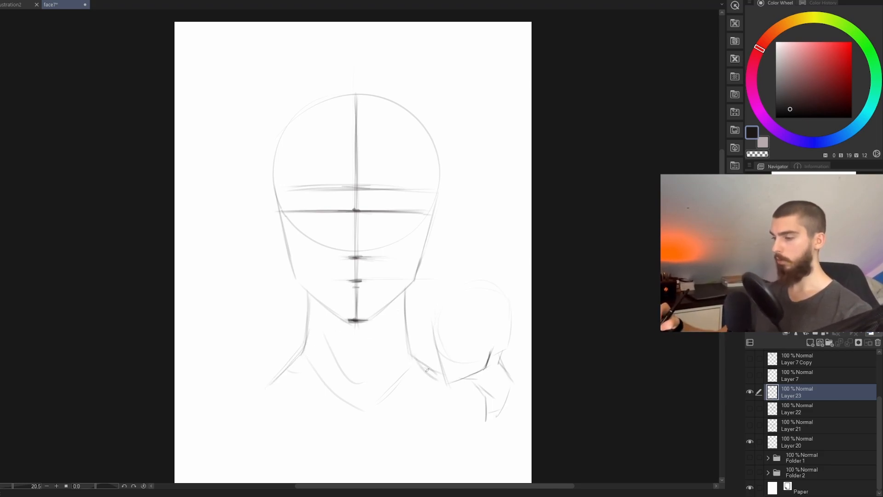
Step: Draw the collarbones with dark inner ends around the pit of the neck and light outward lines, raising them slightly
drag(338, 405, 382, 403)
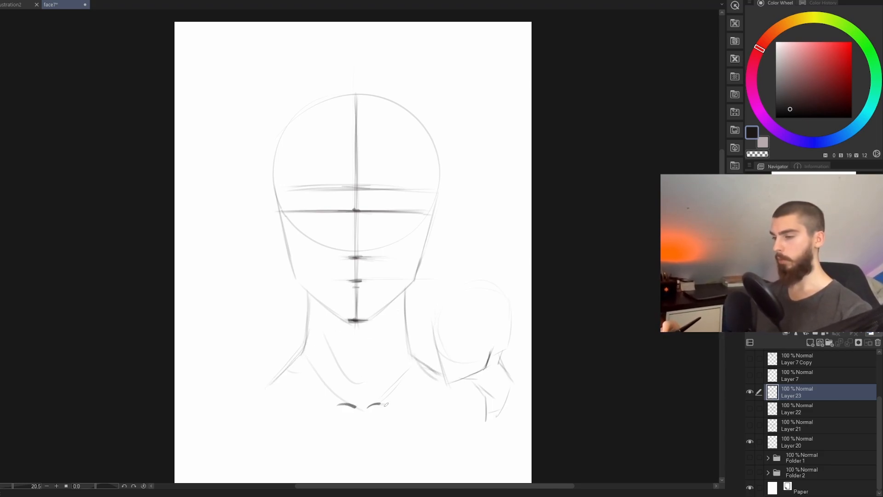
drag(322, 399, 287, 397)
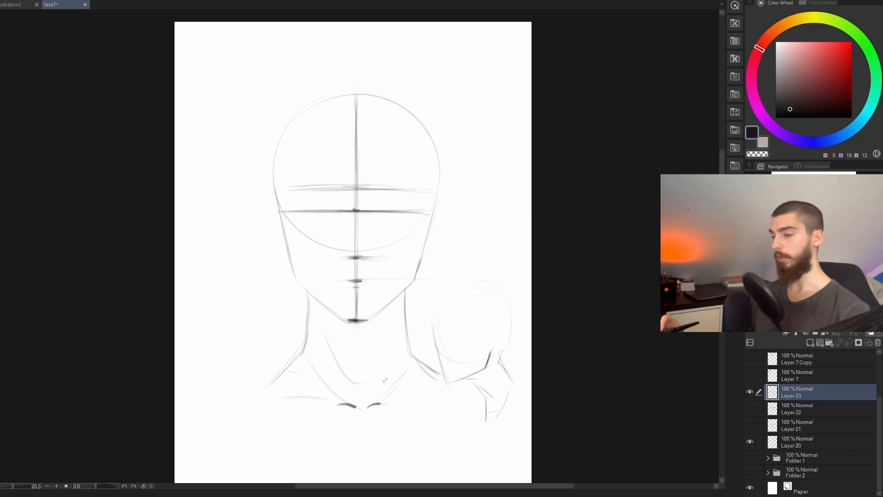
mouse_move(399, 400)
mouse_down()
mouse_move(344, 421)
mouse_move(387, 386)
mouse_move(380, 406)
mouse_up()
key(ctrl+t)
click(340, 436)
drag(266, 398, 341, 399)
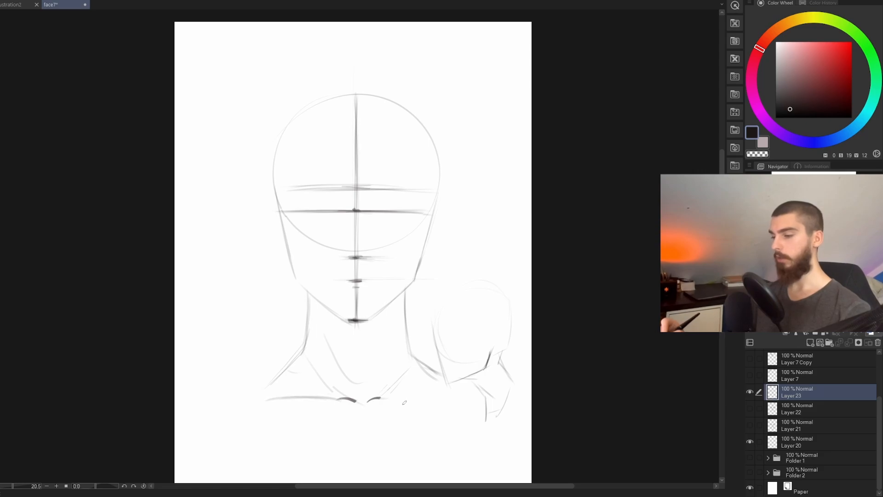
drag(407, 395, 383, 396)
Step: Add slanted neck muscle lines from below the jaw toward the collarbones' inner ends and lighten them with the eraser
mouse_move(318, 321)
mouse_down()
mouse_move(352, 390)
mouse_move(381, 373)
mouse_up()
key(ctrl+z)
key(ctrl+z)
drag(388, 333, 375, 371)
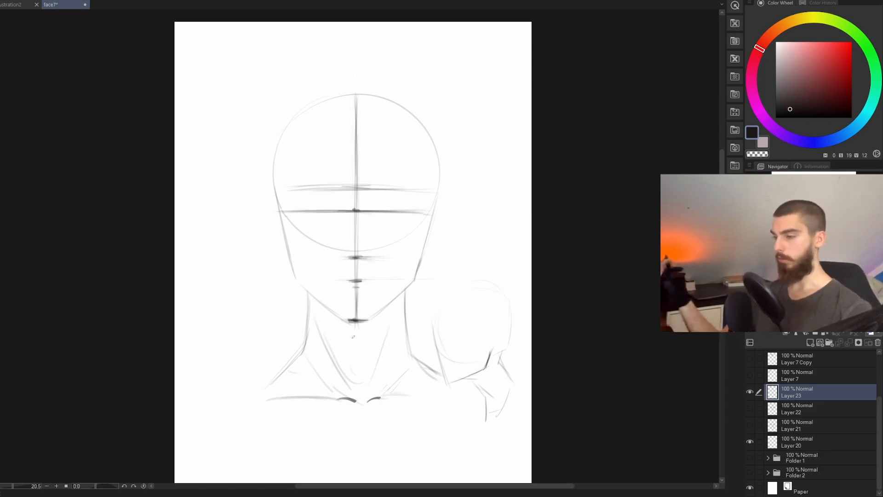
key(e)
drag(326, 338, 360, 379)
drag(379, 346, 369, 374)
Step: Draw two short dark arched nostrils at the nose base, one on each side of the centre line
drag(423, 225, 458, 221)
drag(458, 221, 446, 220)
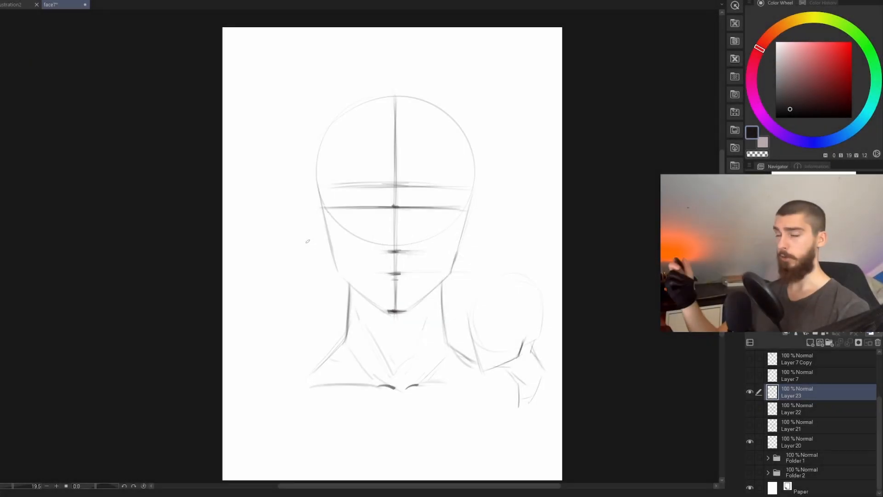
drag(442, 219, 432, 252)
mouse_move(426, 281)
mouse_down()
mouse_move(438, 284)
mouse_move(408, 295)
mouse_move(452, 298)
mouse_up()
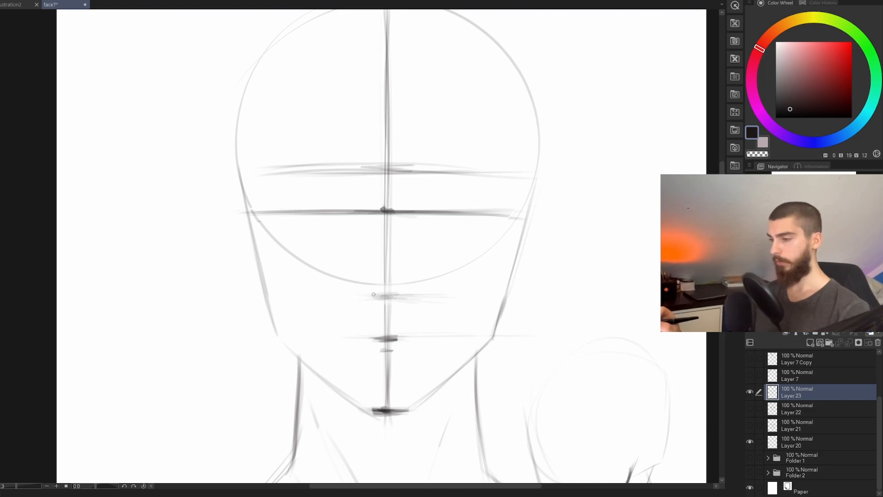
drag(368, 295, 378, 291)
key(ctrl+z)
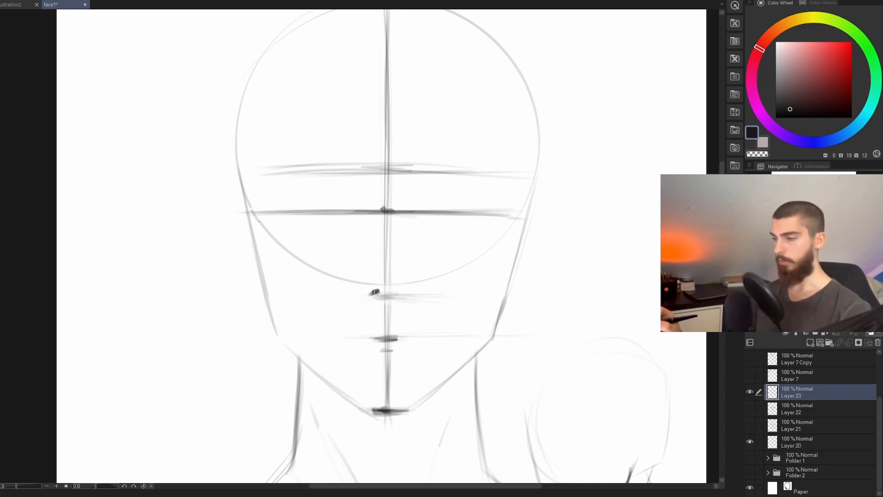
key(ctrl+z)
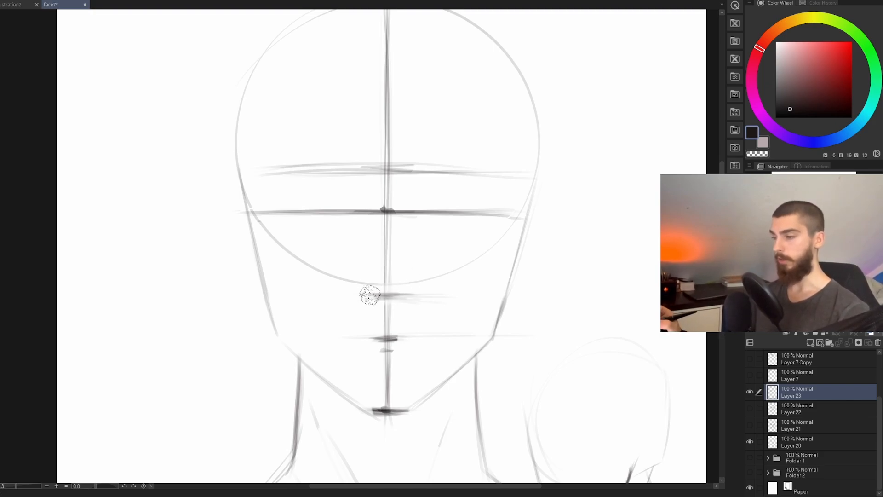
drag(370, 293, 377, 290)
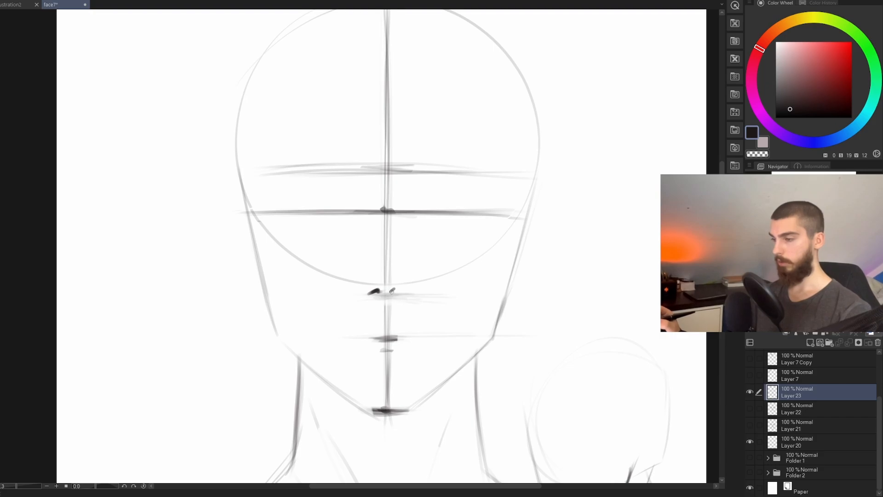
drag(396, 289, 403, 292)
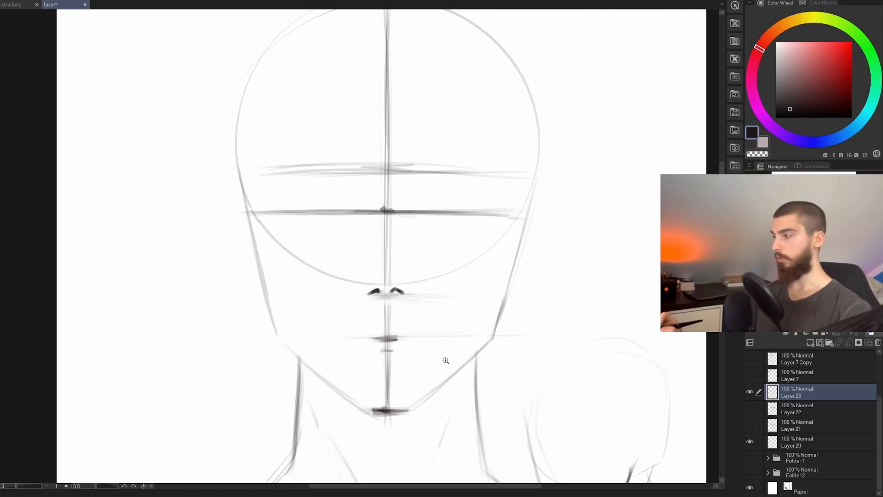
Step: Add a short horizontal stroke above the nostrils and define the underside of the nose between them
scroll(444, 359, down, 2)
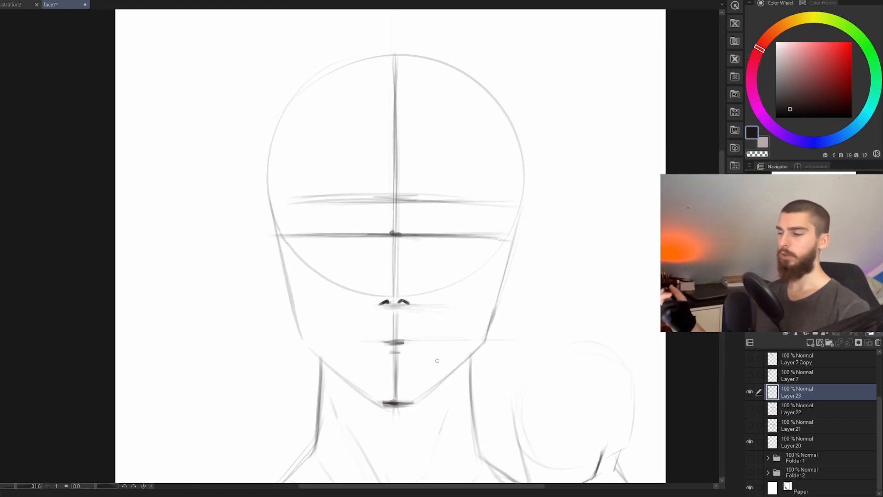
key(e)
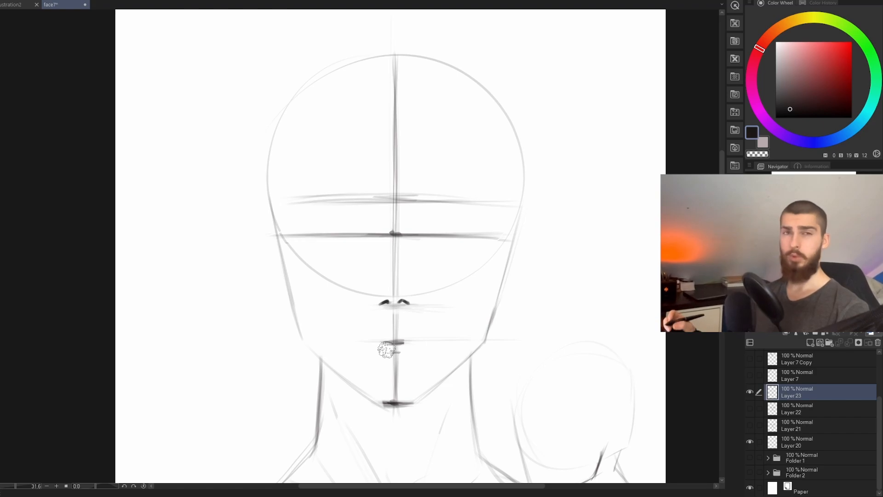
key(b)
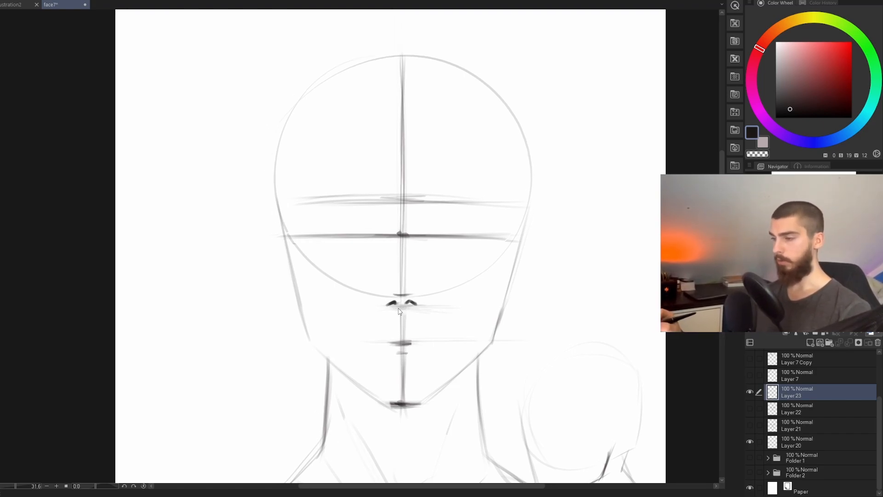
drag(388, 308, 398, 309)
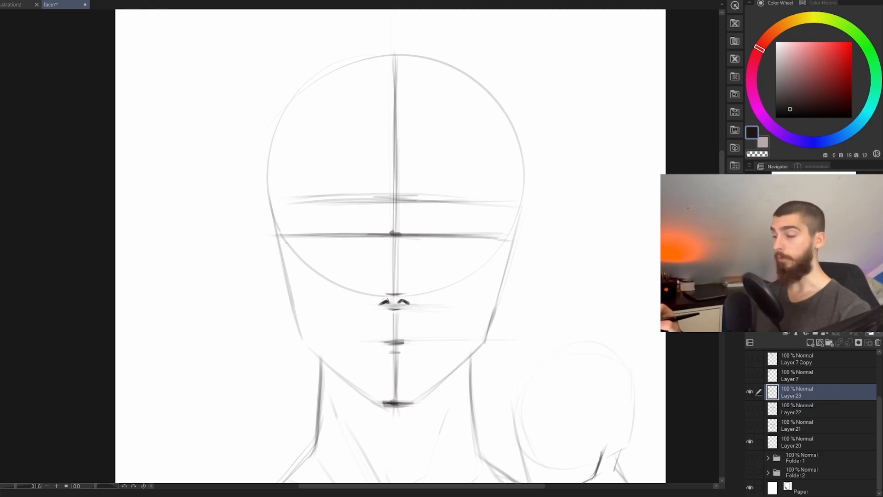
Step: Outline the nose wings around the nostrils and lighten the centre line, eye line and brow guides with the eraser
mouse_move(382, 302)
mouse_down()
mouse_move(416, 306)
mouse_move(417, 298)
mouse_up()
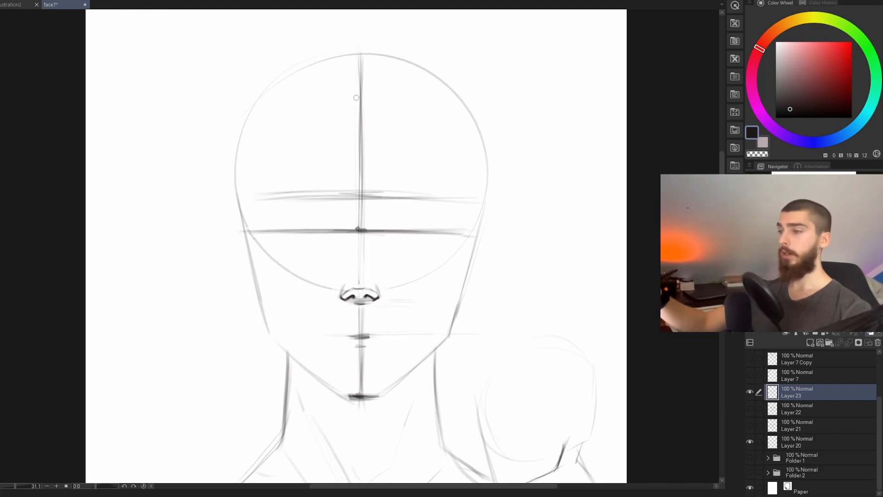
mouse_move(360, 77)
mouse_down()
mouse_move(348, 193)
mouse_move(362, 382)
mouse_up()
drag(436, 230, 252, 228)
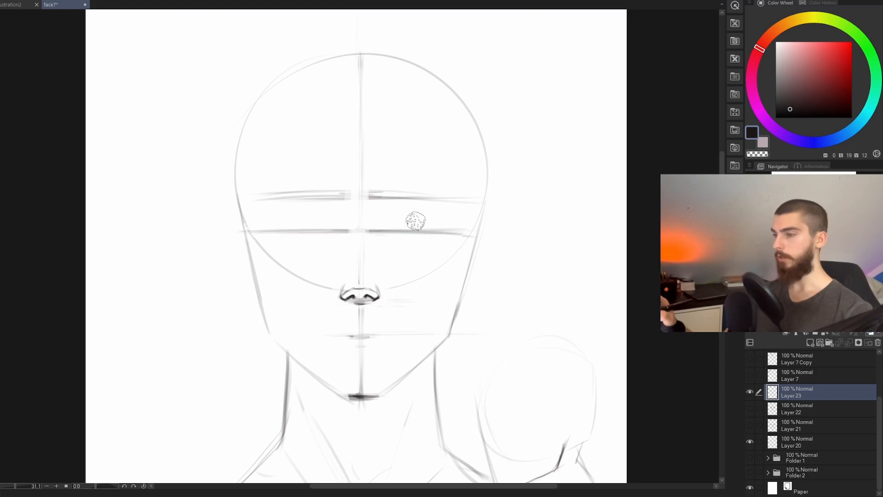
drag(425, 191, 280, 193)
drag(446, 277, 474, 282)
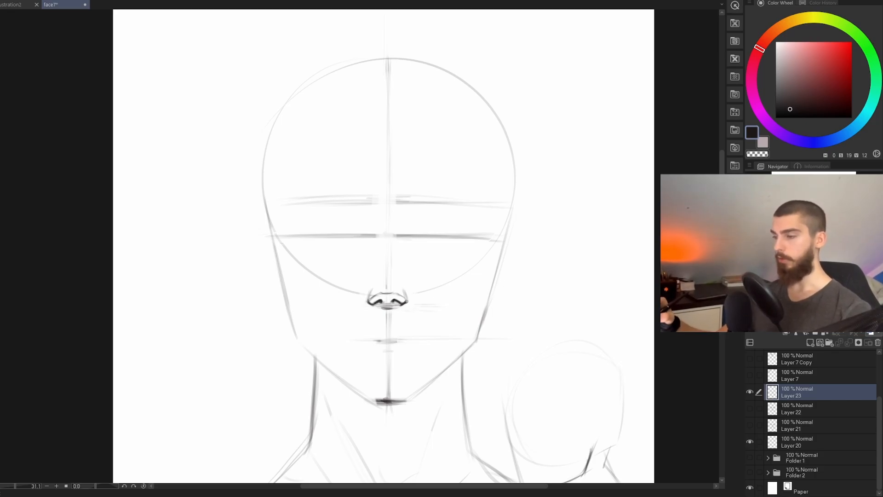
Step: Draw faint vertical lines from both nose wings toward the eye line and mark the nose tip with a small arch
drag(405, 238, 405, 301)
drag(403, 243, 403, 276)
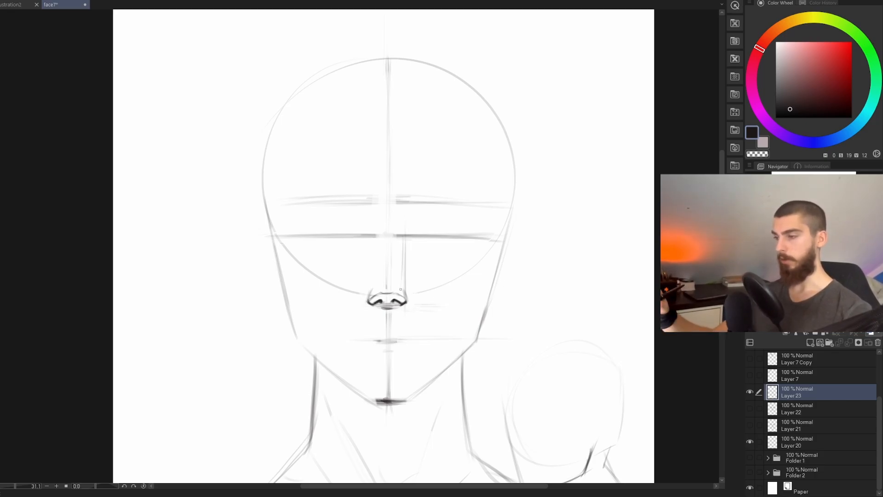
drag(368, 247, 368, 286)
scroll(468, 366, down, 1)
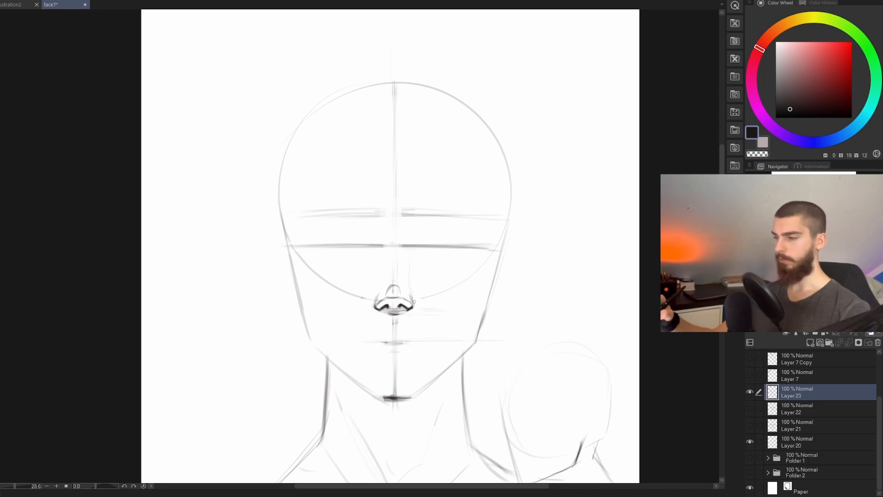
Step: Try vertical guide lines beside the nose wings, reaching up past the eye line, to locate the inner eye corners
drag(416, 239, 416, 315)
drag(416, 254, 416, 312)
key(ctrl+z)
key(ctrl+z)
drag(417, 239, 418, 321)
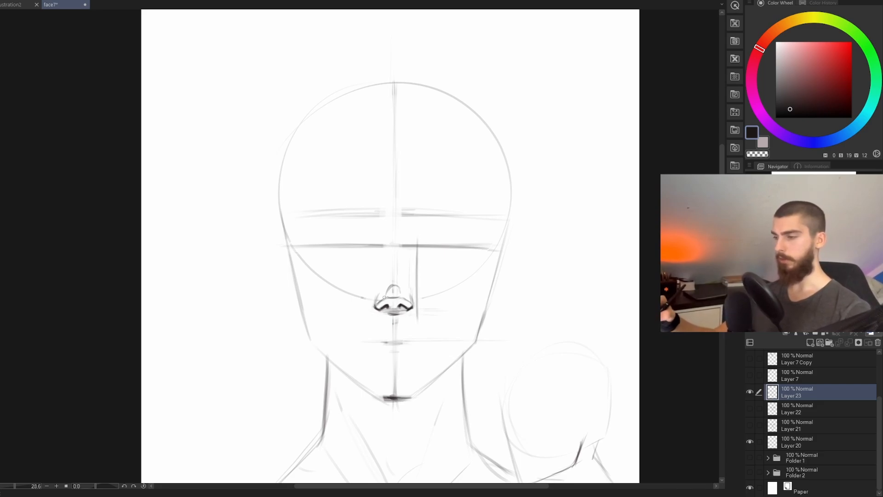
mouse_move(367, 251)
mouse_down()
mouse_move(369, 327)
mouse_move(371, 305)
mouse_up()
key(ctrl+z)
key(ctrl+z)
key(ctrl+z)
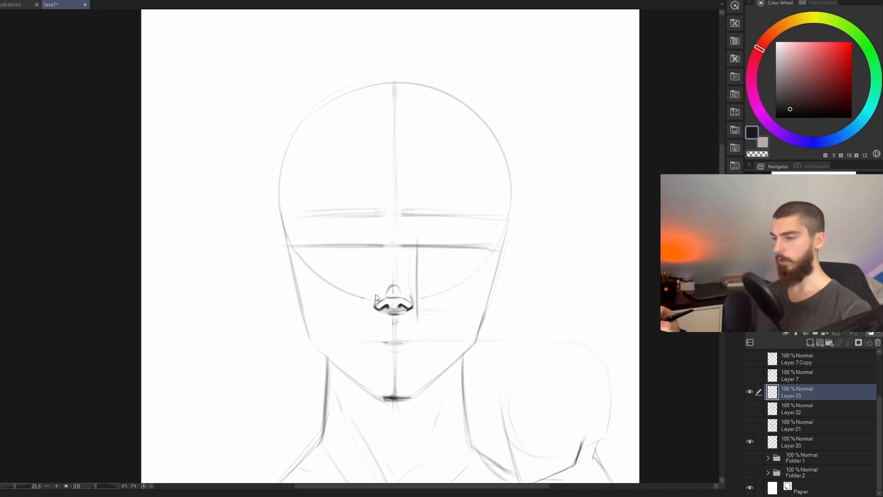
key(ctrl+z)
key(ctrl+z)
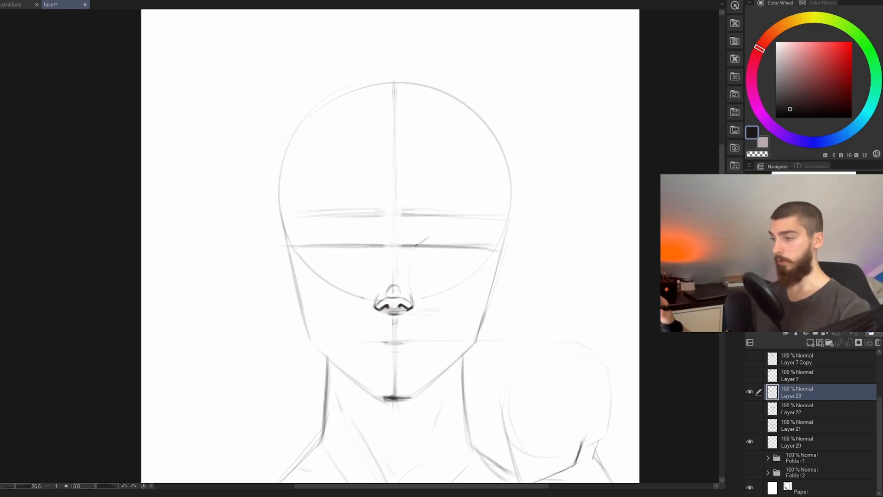
Step: Draw two almond-shaped eyes on the eye line, with thick dark upper lids, thinner lower lids and pointed inner corners
mouse_move(416, 246)
mouse_down()
mouse_move(437, 231)
mouse_move(478, 236)
mouse_up()
key(ctrl+z)
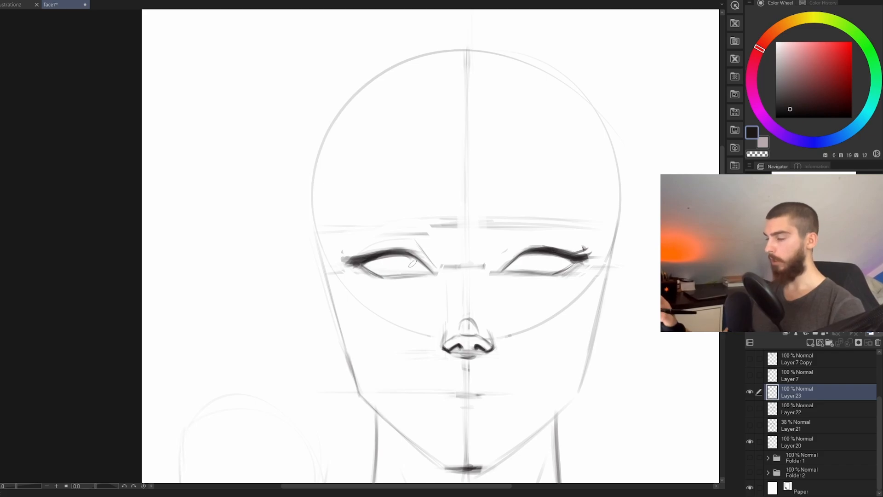
drag(424, 270, 389, 276)
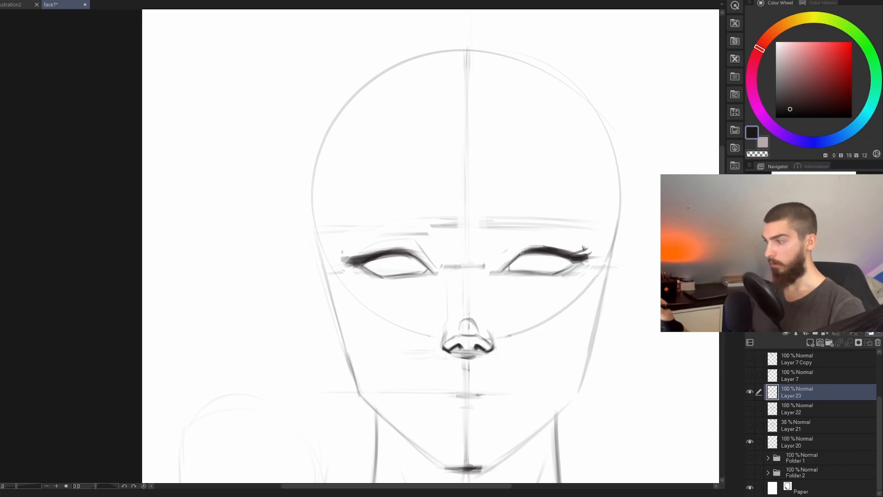
mouse_move(509, 270)
mouse_down()
mouse_move(560, 273)
mouse_move(549, 266)
mouse_move(544, 275)
mouse_move(572, 264)
mouse_up()
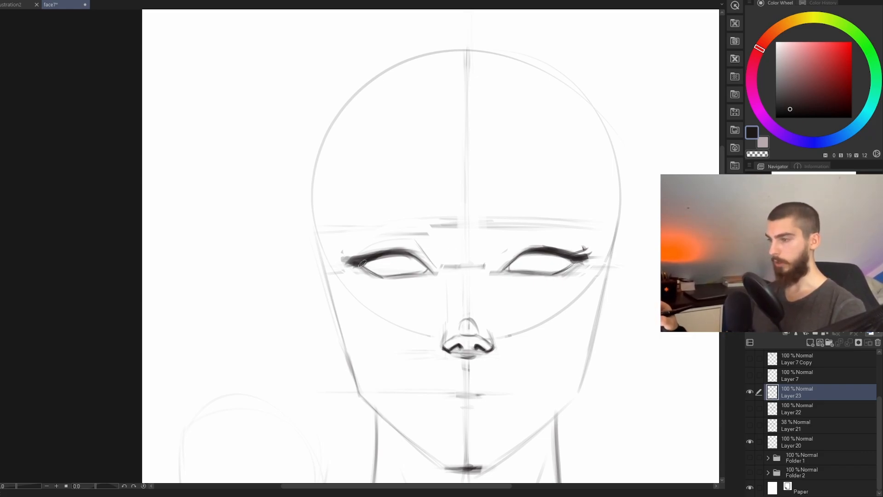
drag(520, 370, 502, 374)
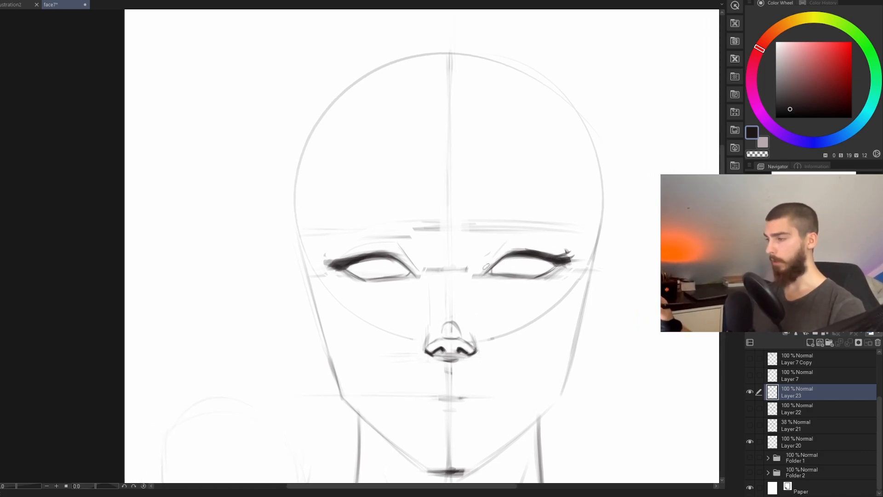
Step: Add light crease lines above the upper lids and faint fold lines beneath the lower lids of both eyes
mouse_move(507, 241)
mouse_down()
mouse_move(490, 264)
mouse_move(542, 246)
mouse_move(558, 254)
mouse_move(548, 282)
mouse_move(536, 288)
mouse_up()
drag(400, 282, 343, 293)
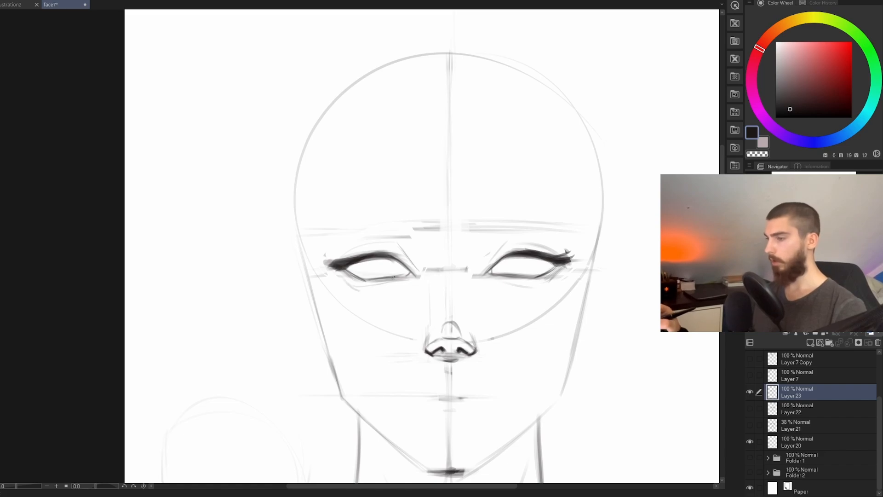
mouse_move(412, 261)
mouse_down()
mouse_move(398, 248)
mouse_move(344, 254)
mouse_up()
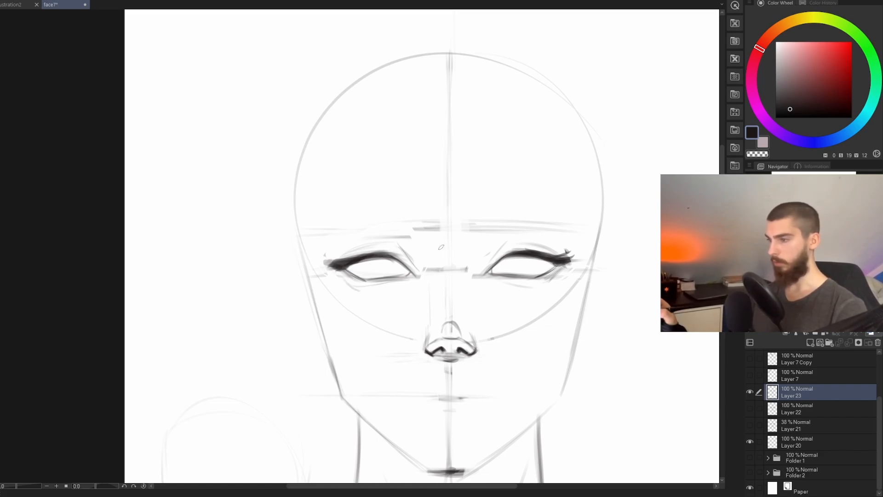
mouse_move(552, 306)
mouse_down()
mouse_move(544, 321)
mouse_move(497, 341)
mouse_move(515, 332)
mouse_up()
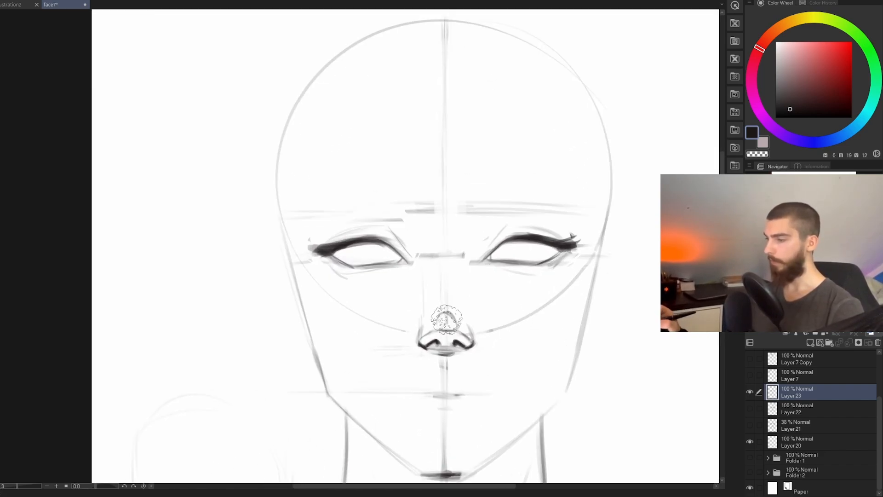
Step: Soften the nose tip arch, the nose side lines and the eye line between the eyes with the eraser
mouse_move(443, 319)
mouse_down()
mouse_move(430, 307)
mouse_move(413, 319)
mouse_move(439, 315)
mouse_up()
mouse_move(428, 245)
mouse_down()
mouse_move(415, 247)
mouse_move(431, 246)
mouse_move(421, 256)
mouse_up()
key(ctrl+z)
key(ctrl+z)
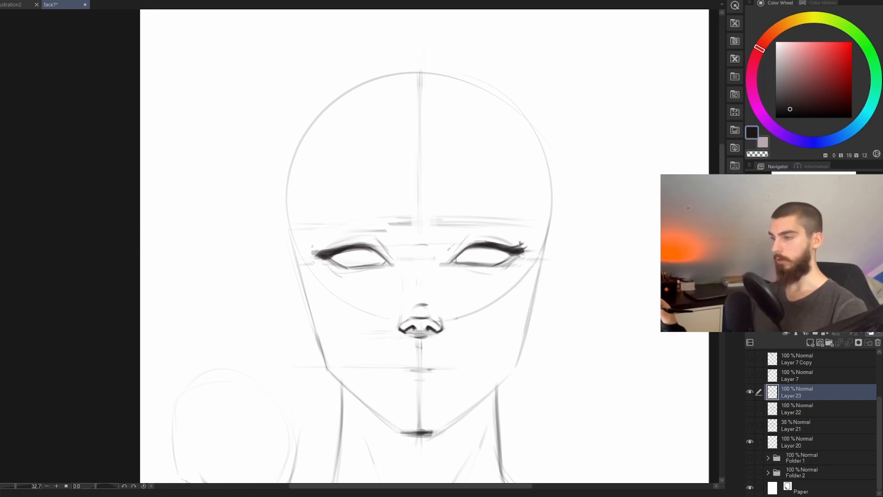
key(ctrl+z)
Step: Draw a small arch between the eyes for the nose bridge and add light diagonal lines from it toward both brows
drag(411, 248, 429, 247)
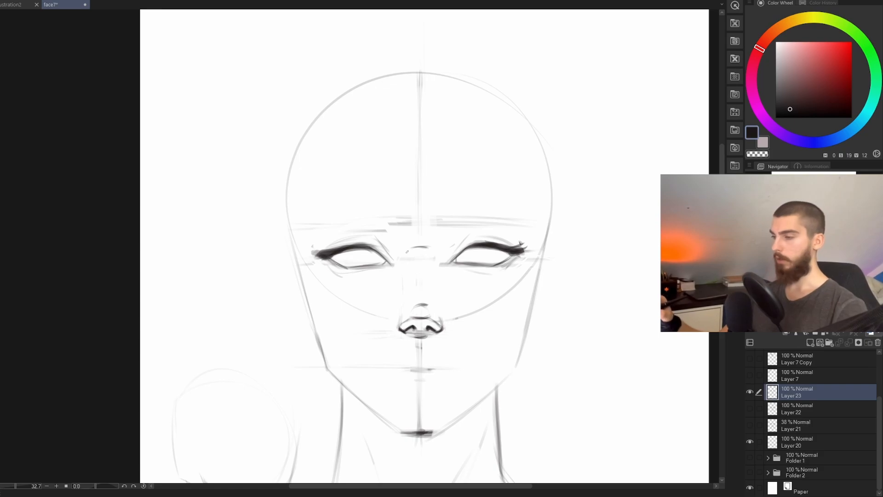
drag(406, 252, 436, 256)
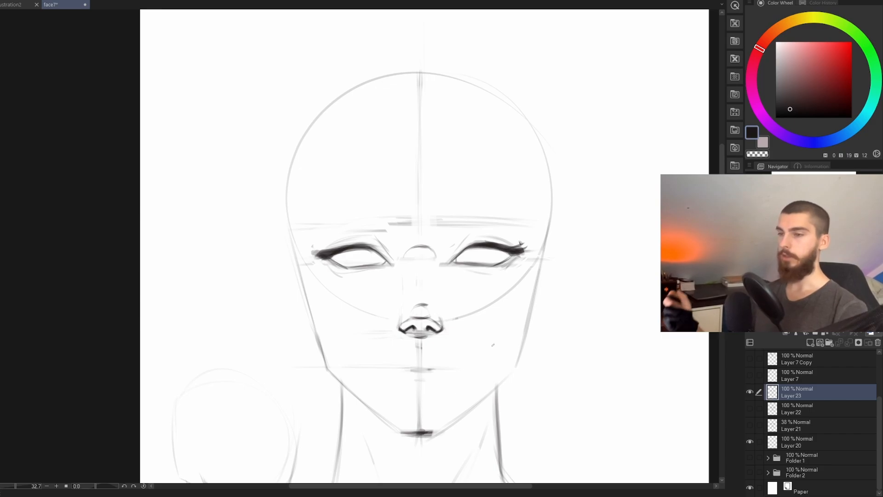
drag(439, 246, 470, 223)
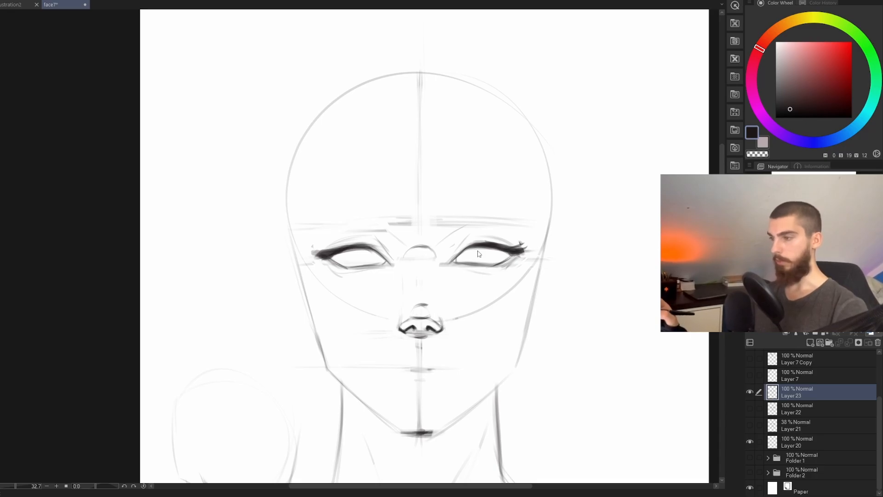
drag(518, 440, 490, 384)
scroll(527, 438, down, 5)
scroll(445, 298, up, 4)
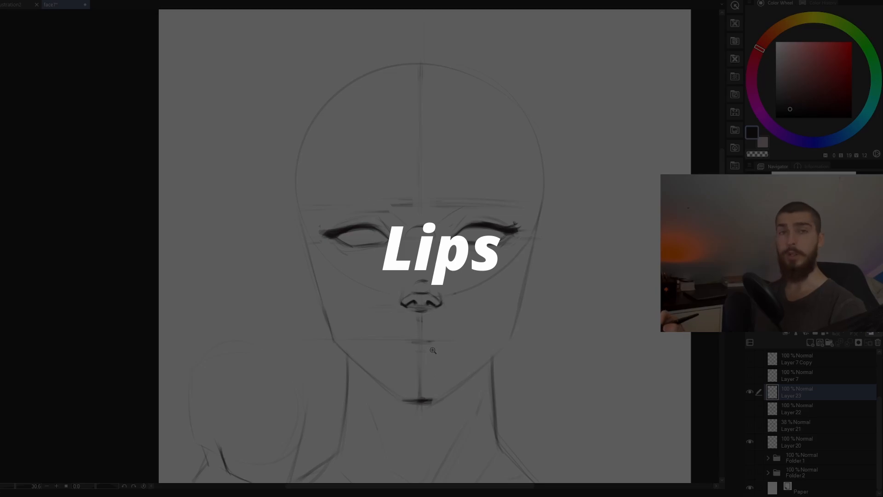
Step: Draw a gently curved mouth line with darker corners and mark the upper and lower lip limits with short centre strokes
scroll(457, 335, up, 2)
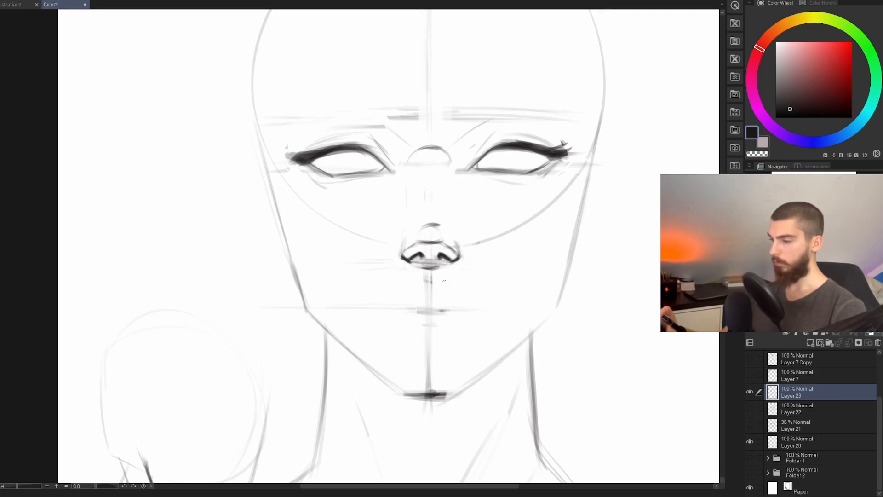
mouse_move(418, 312)
mouse_down()
mouse_move(443, 312)
mouse_move(378, 314)
mouse_up()
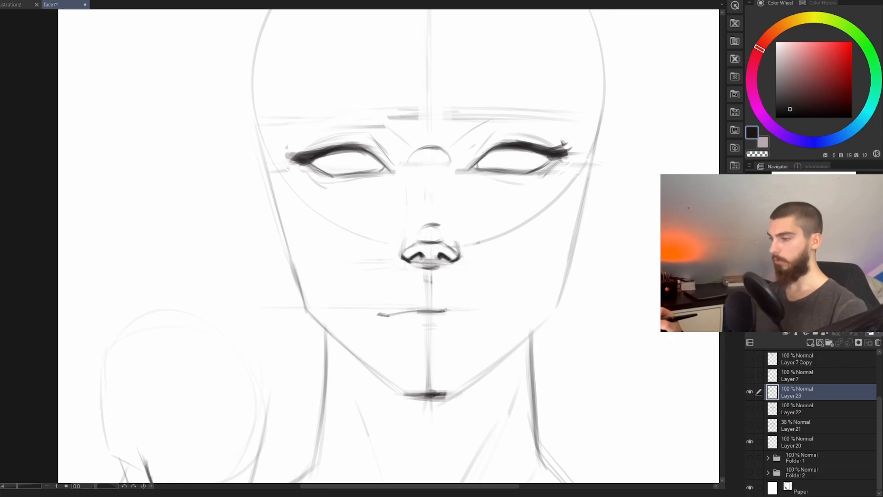
mouse_move(445, 311)
mouse_down()
mouse_move(517, 332)
mouse_move(479, 371)
mouse_up()
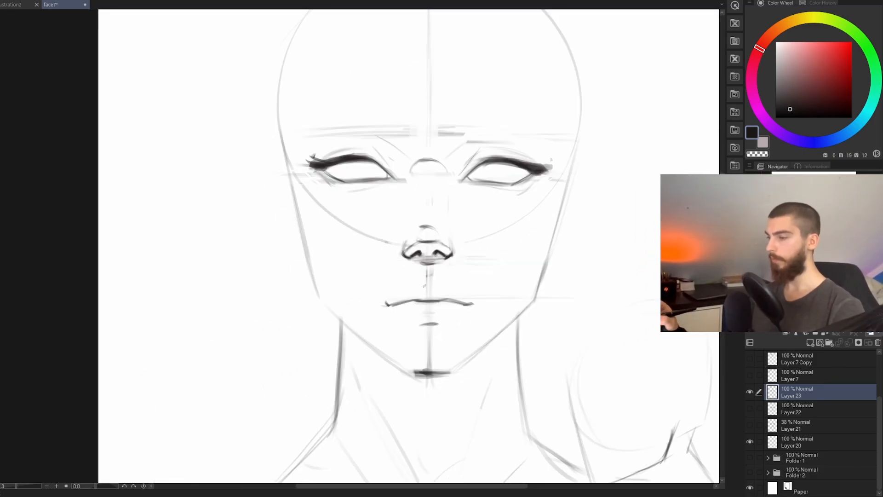
mouse_move(424, 281)
mouse_down()
mouse_move(435, 280)
mouse_move(427, 279)
mouse_up()
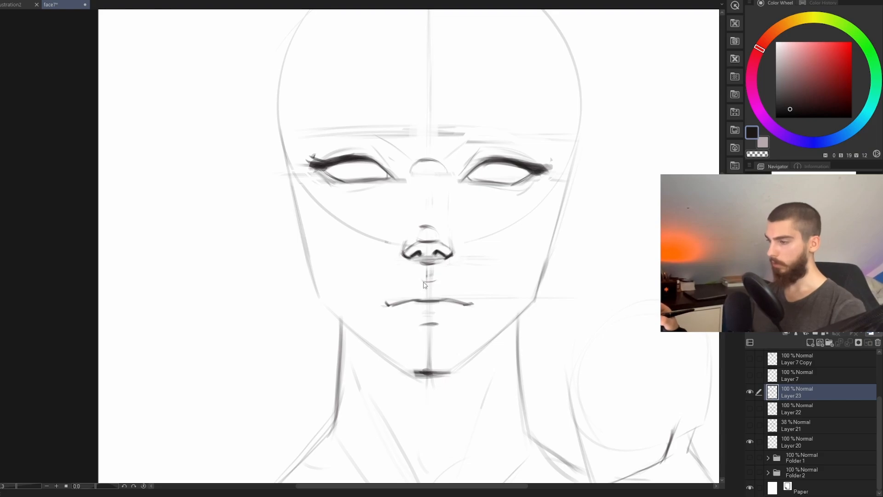
drag(422, 282, 432, 283)
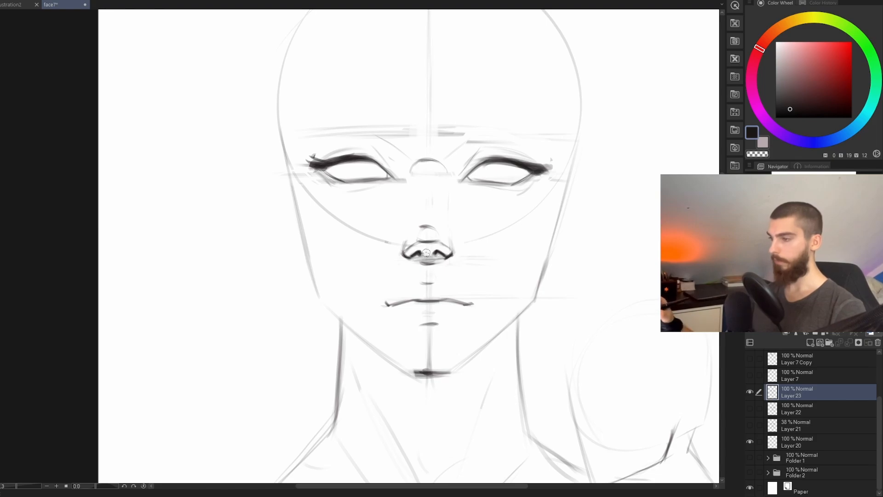
scroll(486, 307, down, 2)
scroll(480, 308, up, 2)
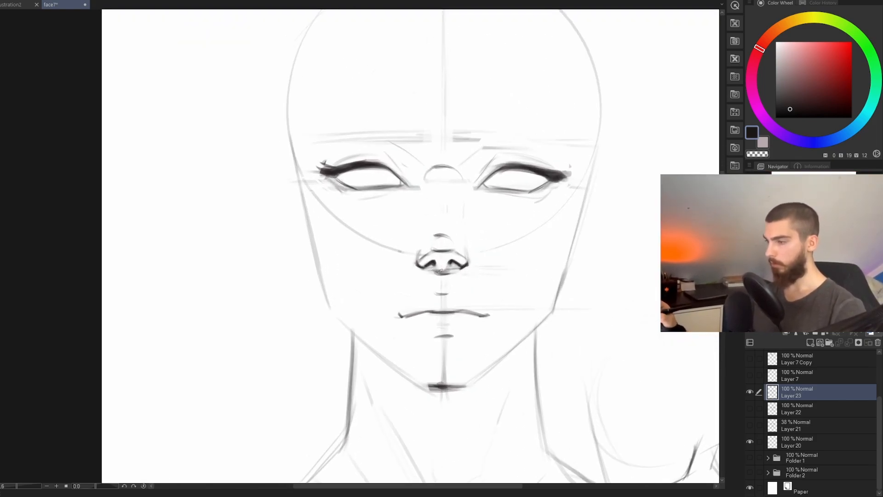
Step: Darken the underside of the nose and refine the mouth line from its corner toward the centre
drag(426, 269, 450, 273)
scroll(506, 303, down, 2)
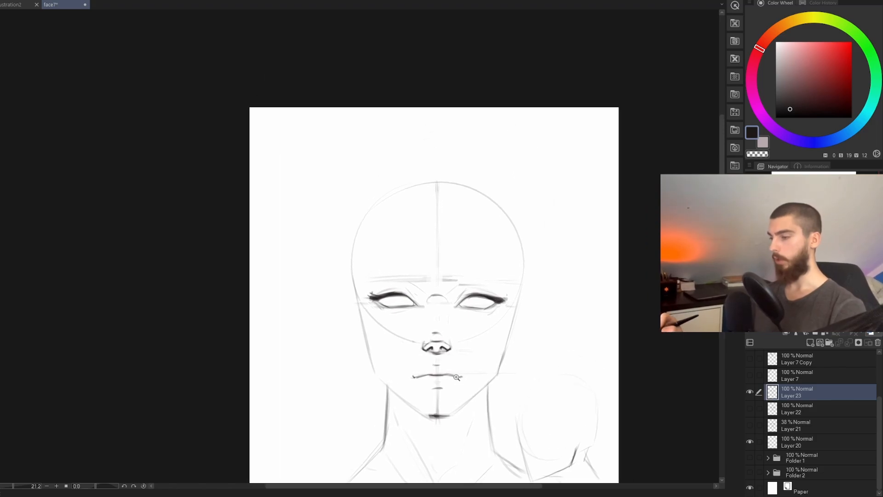
scroll(467, 375, up, 3)
mouse_move(466, 376)
mouse_down()
mouse_move(380, 376)
mouse_move(444, 373)
mouse_up()
scroll(493, 359, down, 3)
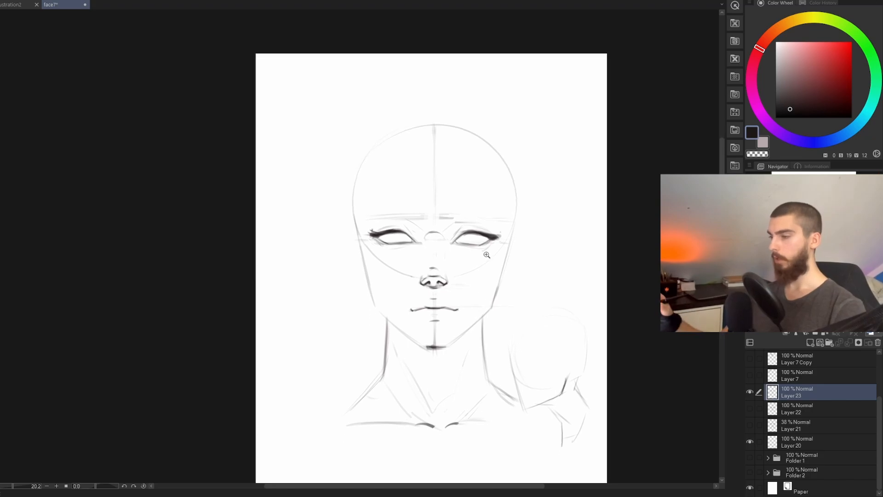
Step: Try a thick dark eyebrow stroke along the brow guide above one eye, with a downturned outer end
scroll(487, 254, up, 3)
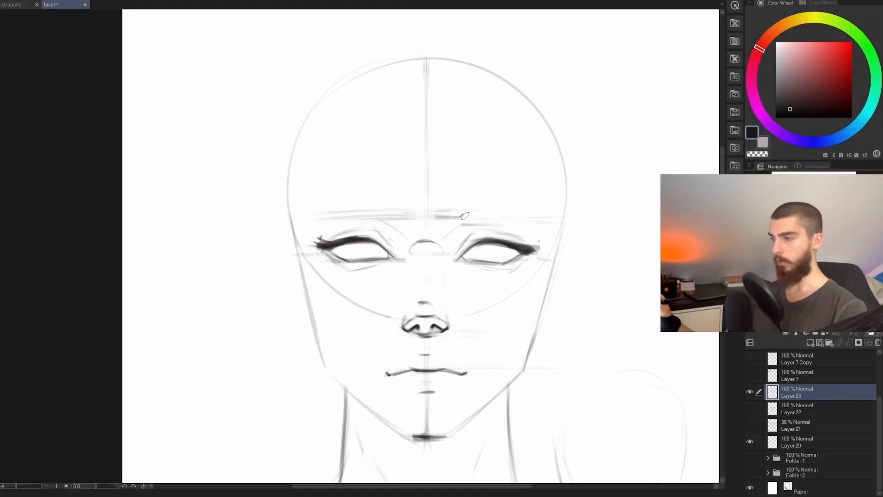
drag(461, 215, 540, 213)
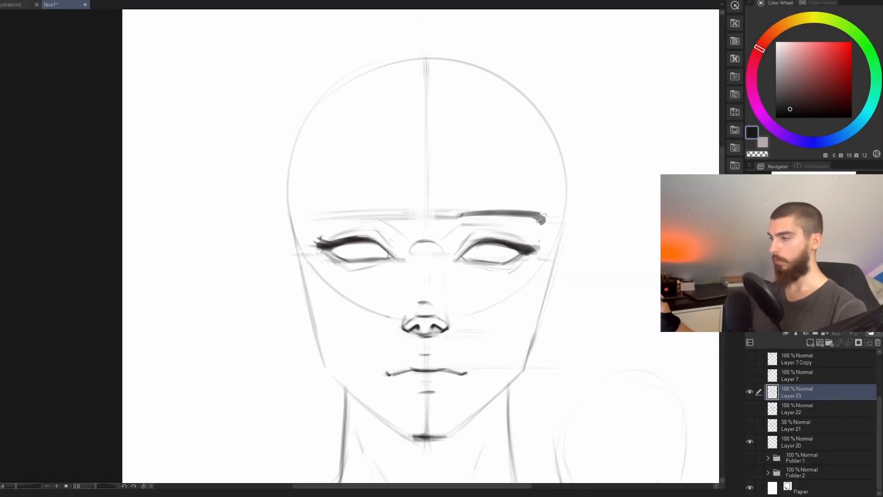
key(ctrl+z)
key(ctrl+z)
drag(453, 216, 546, 215)
key(ctrl+z)
key(ctrl+z)
key(ctrl+z)
Step: Draw both dark eyebrows along the brow guide with downturned outer ends, trimming the outer tip and thickening their lower edges
mouse_move(466, 218)
mouse_down()
mouse_move(455, 218)
mouse_move(534, 217)
mouse_move(543, 225)
mouse_up()
key(ctrl+z)
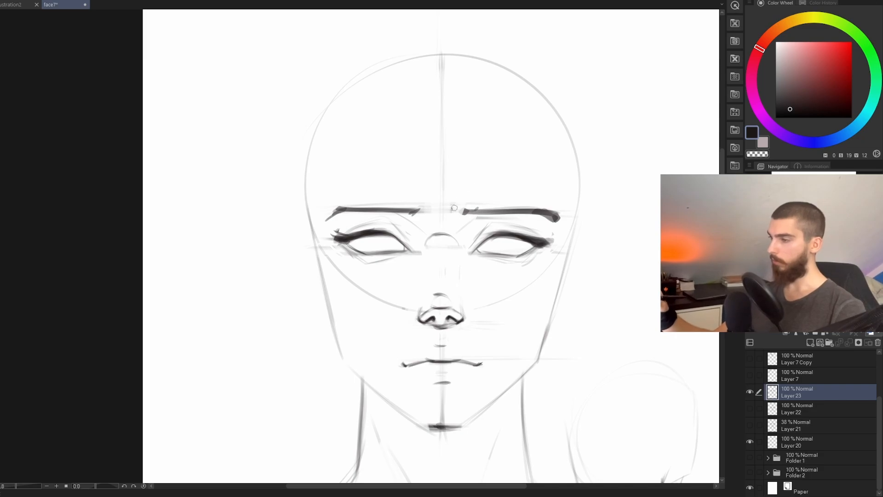
drag(550, 199, 560, 223)
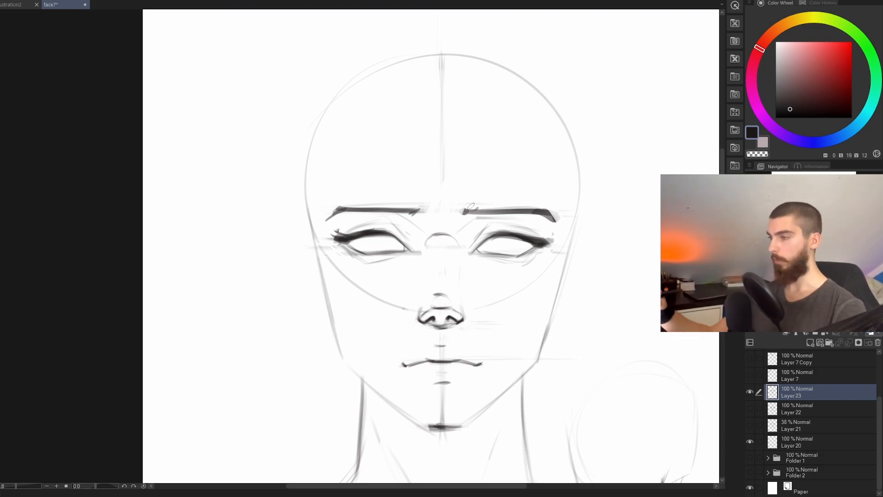
drag(465, 211, 539, 213)
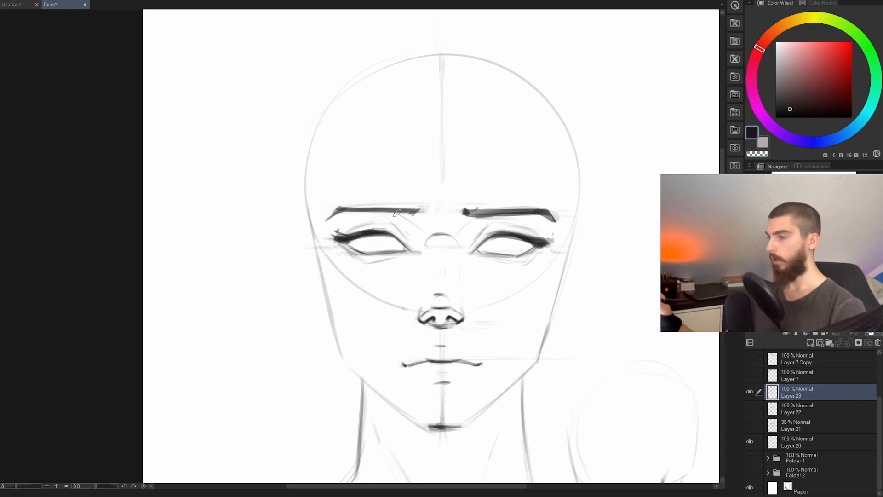
mouse_move(406, 214)
mouse_down()
mouse_move(417, 207)
mouse_move(327, 219)
mouse_up()
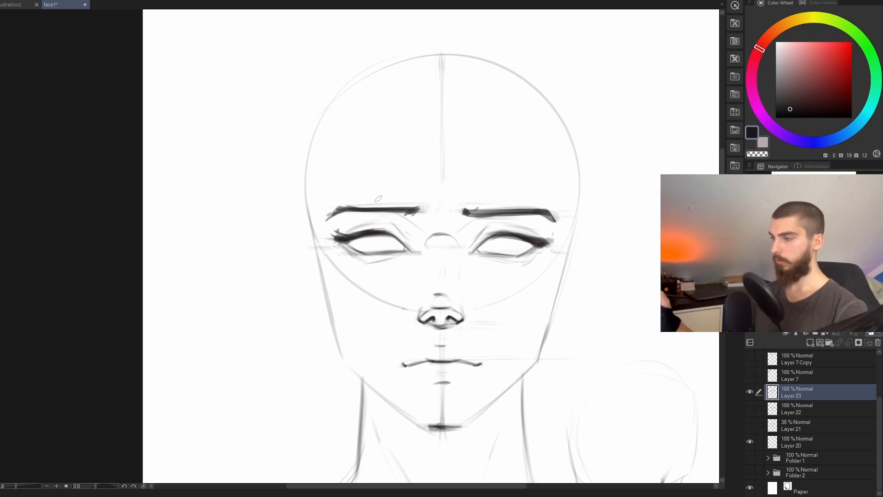
Step: Fade the lower arc of the construction circle across both cheeks with the eraser
mouse_move(517, 303)
mouse_down()
mouse_move(510, 304)
mouse_move(521, 305)
mouse_up()
drag(488, 373, 466, 380)
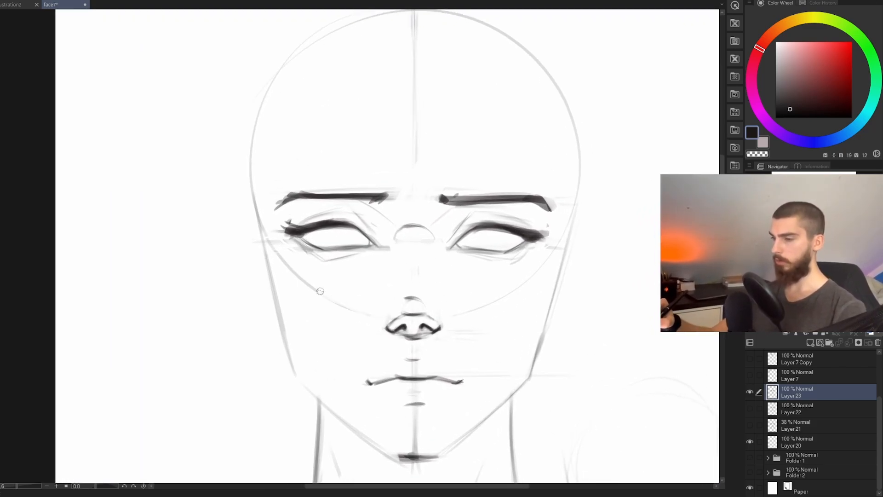
drag(548, 293, 534, 299)
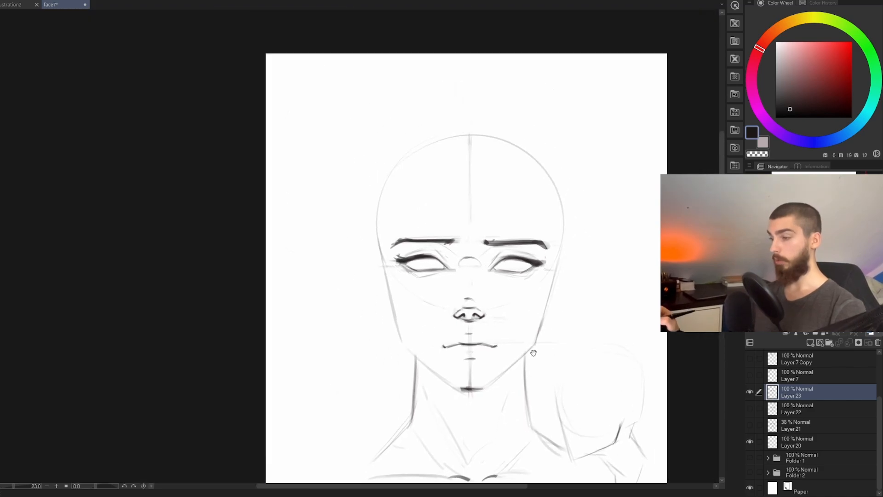
Step: Draw the eye-socket and nose-bridge planes, with short lines running from each brow's outer end down past the eye
drag(532, 352, 520, 359)
mouse_move(515, 372)
mouse_down()
mouse_move(524, 372)
mouse_move(507, 392)
mouse_up()
mouse_move(515, 398)
mouse_down()
mouse_move(502, 385)
mouse_move(520, 387)
mouse_up()
drag(494, 295, 513, 319)
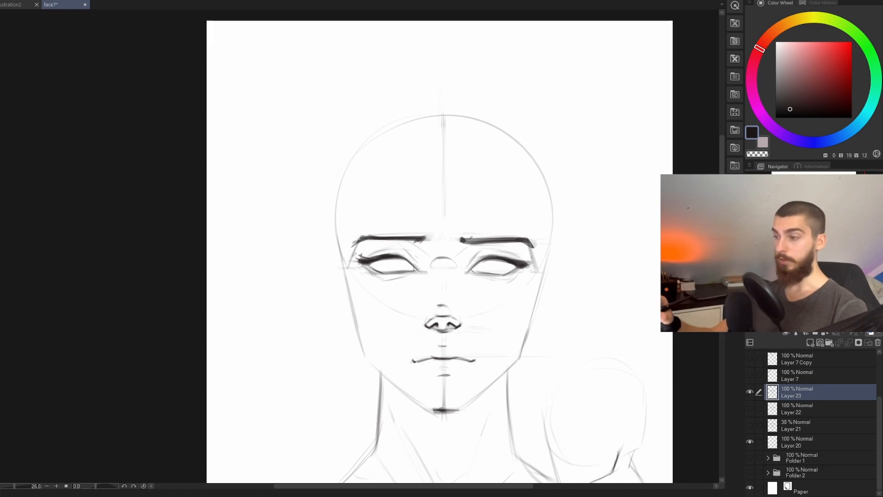
drag(548, 265, 533, 267)
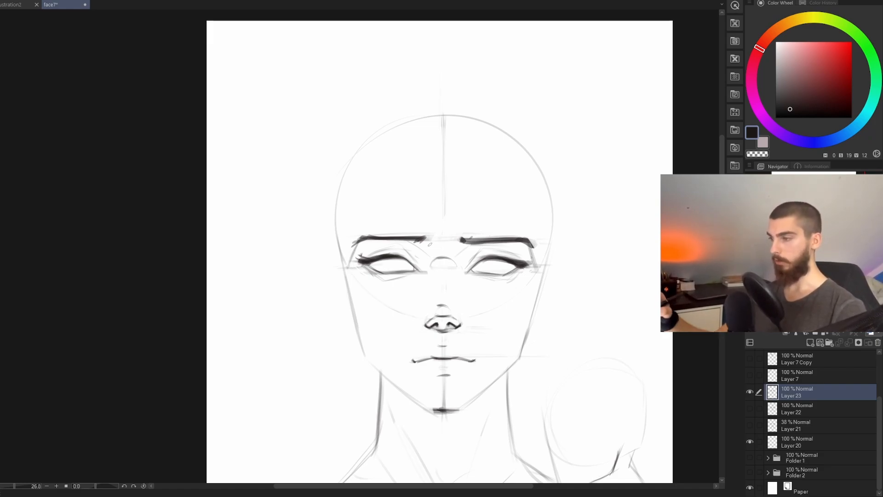
drag(417, 244, 431, 257)
key(ctrl+z)
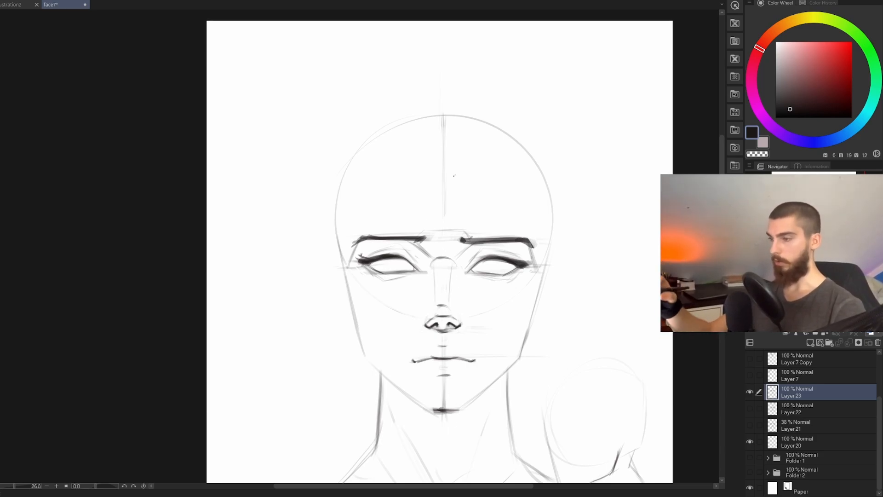
drag(539, 270, 532, 246)
drag(358, 244, 351, 265)
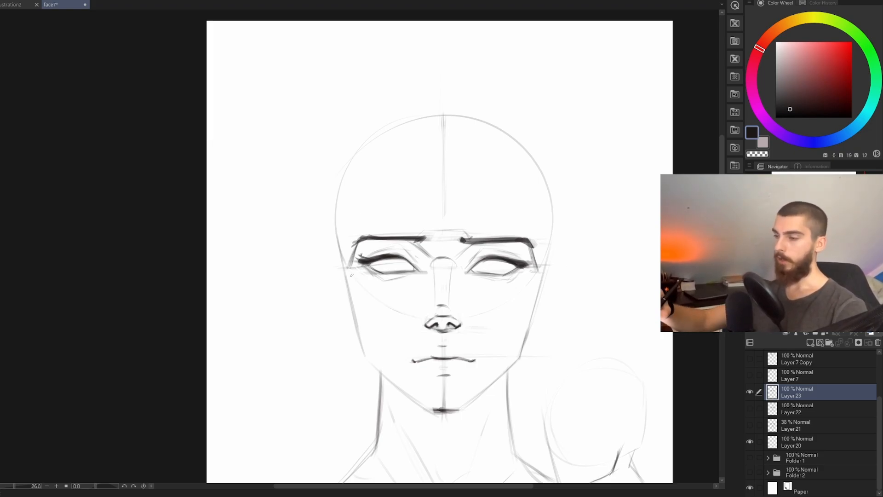
Step: Sketch the cheekbone plane lines on both sides, running from beside the outer eye diagonally toward the mouth corners
drag(351, 269, 360, 286)
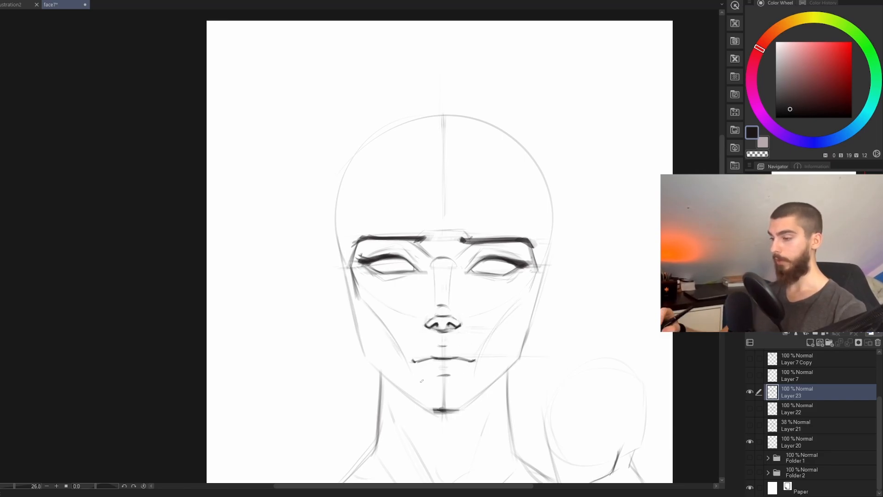
mouse_move(509, 375)
mouse_down()
mouse_move(505, 382)
mouse_move(489, 294)
mouse_up()
drag(489, 293, 481, 315)
Step: Draw the forehead planes: temple lines above the outer brows, a crossbar near the hairline and two lines converging toward the inner brows
drag(359, 220, 365, 252)
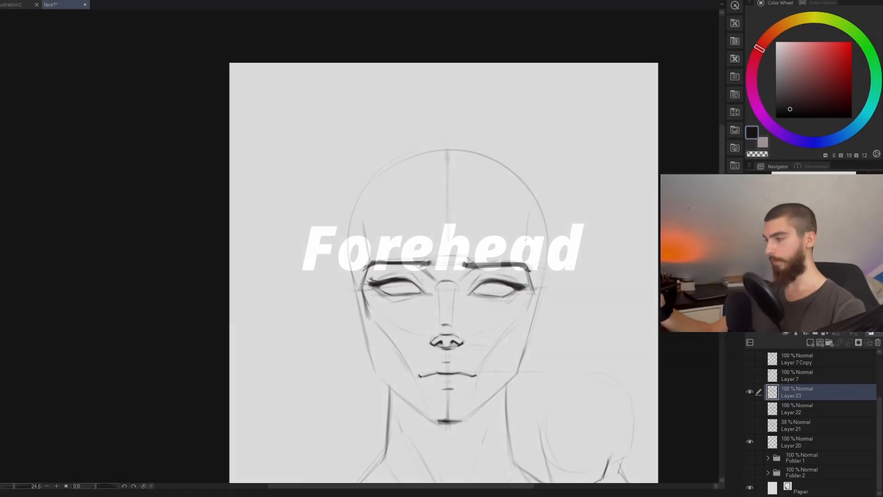
drag(529, 221, 526, 265)
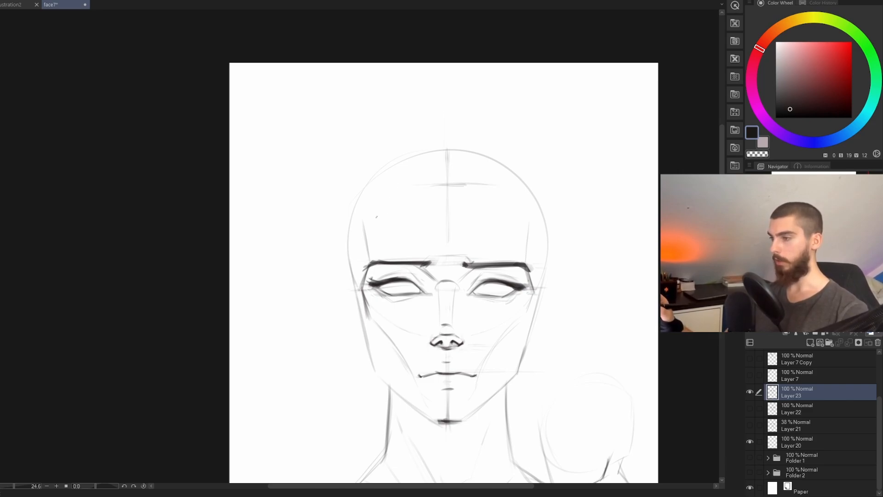
drag(407, 191, 432, 266)
key(ctrl+z)
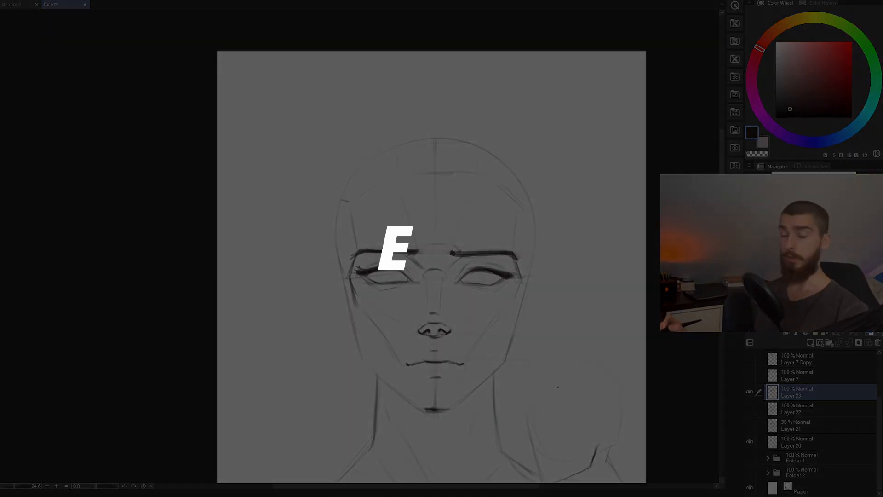
Step: Draw the ear on the viewer's right between brow and nose level, with an inner contour following its outline
drag(522, 397, 506, 383)
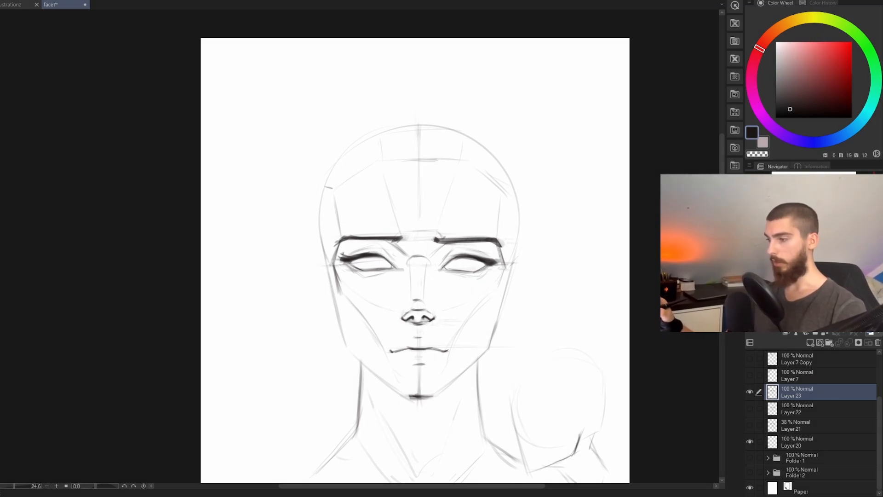
mouse_move(512, 266)
mouse_down()
mouse_move(526, 254)
mouse_move(532, 275)
mouse_move(505, 312)
mouse_up()
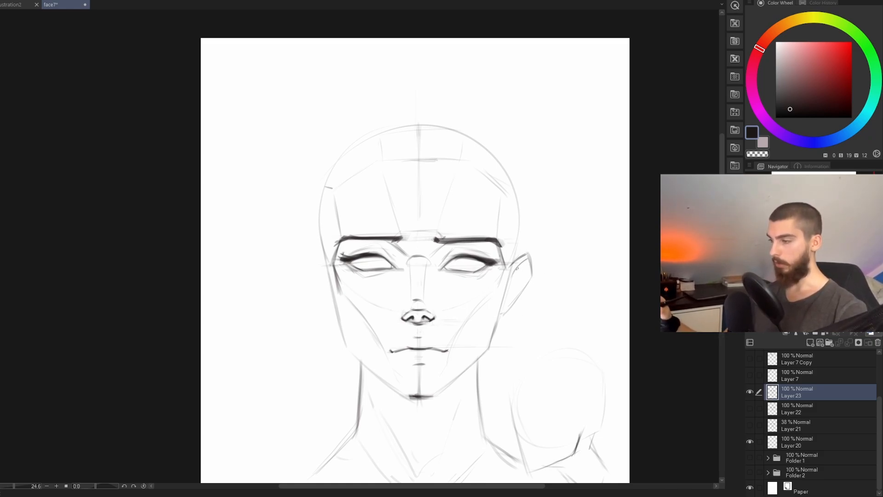
mouse_move(519, 263)
mouse_down()
mouse_move(524, 285)
mouse_move(506, 290)
mouse_up()
key(ctrl+z)
key(ctrl+z)
key(ctrl+z)
key(ctrl+z)
key(ctrl+z)
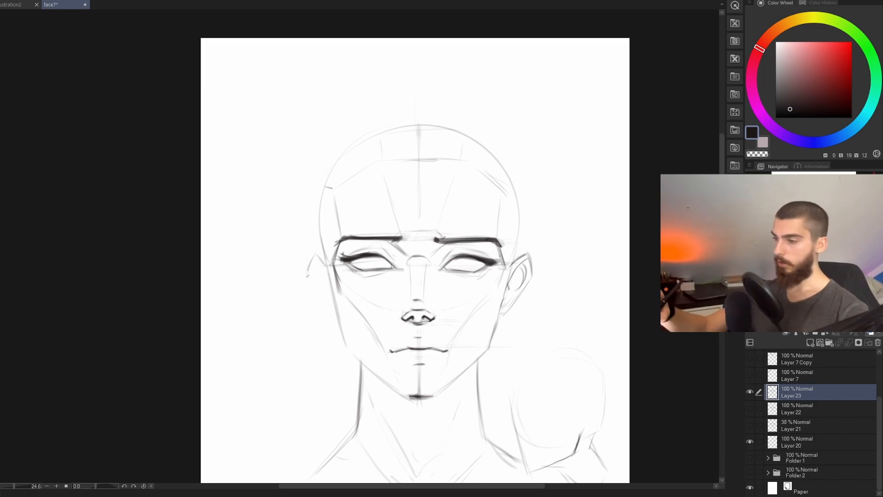
Step: Draw the matching ear on the viewer's left side of the head, including its inner contour
drag(307, 276, 342, 316)
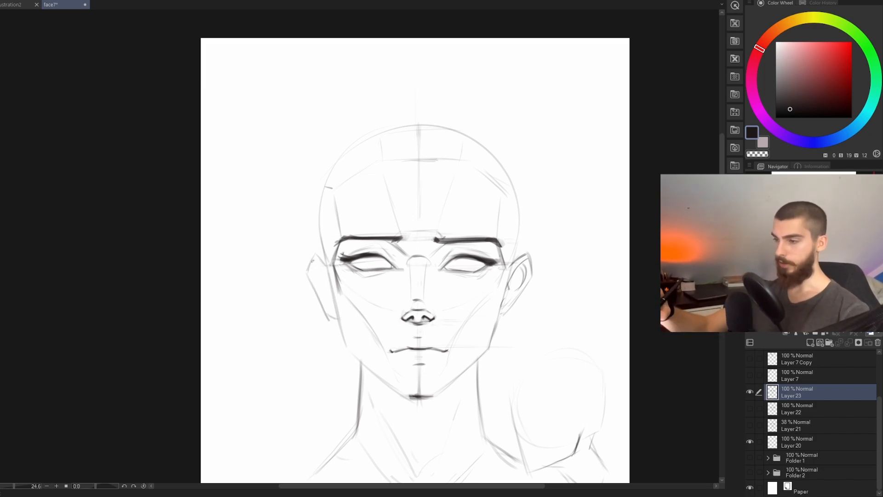
drag(312, 260, 322, 291)
key(ctrl+z)
key(ctrl+z)
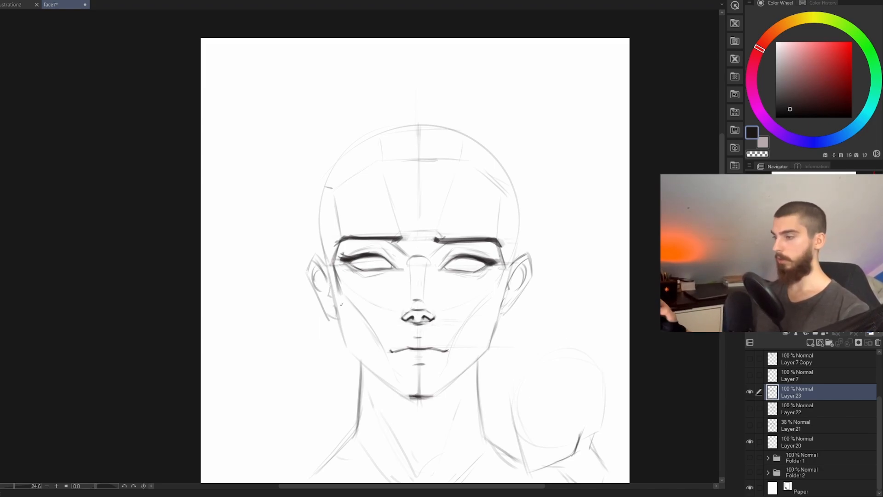
Step: Widen the outer outline of the ear on the viewer's left slightly and darken its inner contour
drag(559, 375, 569, 361)
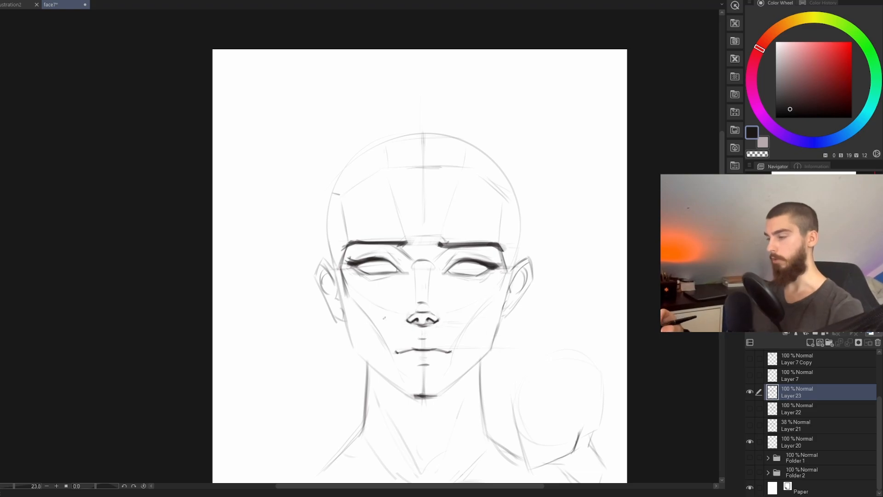
drag(331, 264, 344, 319)
key(ctrl+z)
key(ctrl+z)
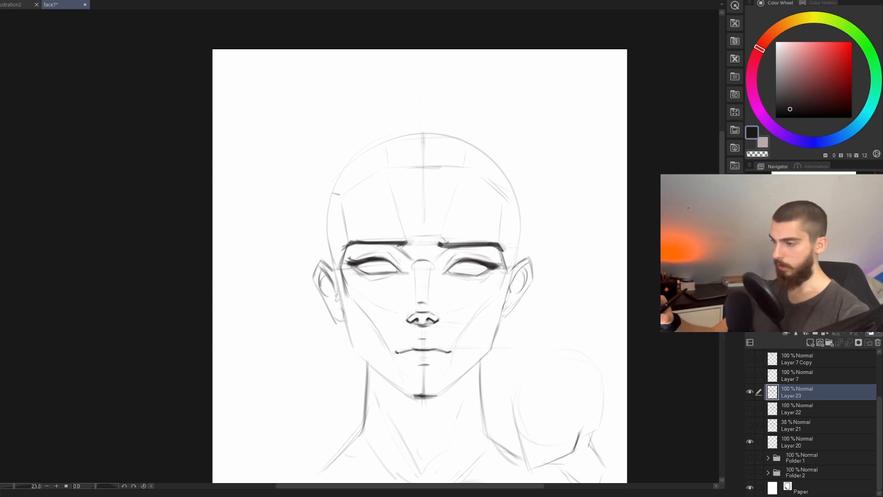
drag(333, 265, 340, 296)
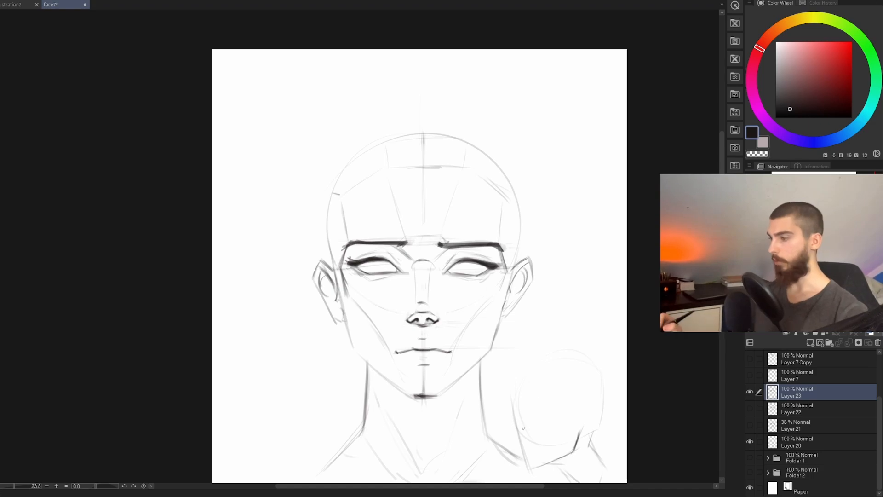
Step: Reinforce the cheek plane lines beside the outer eyes, extending the viewer's left one down toward the mouth corner
drag(525, 353, 502, 362)
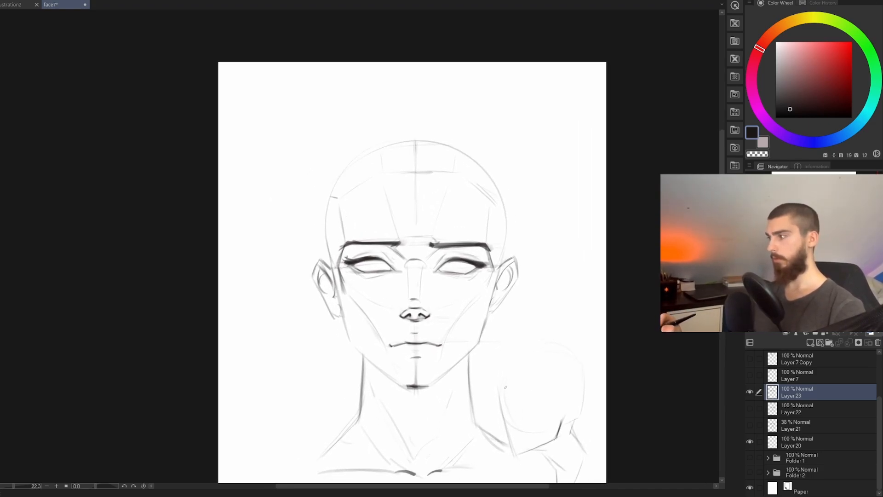
drag(432, 407, 483, 344)
drag(515, 224, 505, 252)
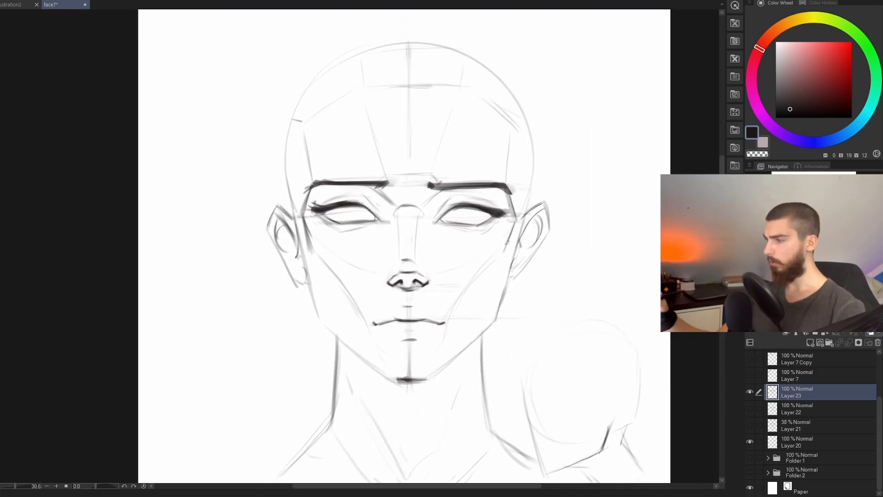
drag(308, 227, 318, 257)
mouse_move(304, 219)
mouse_down()
mouse_move(314, 249)
mouse_move(370, 321)
mouse_up()
drag(537, 365, 499, 406)
drag(532, 348, 540, 332)
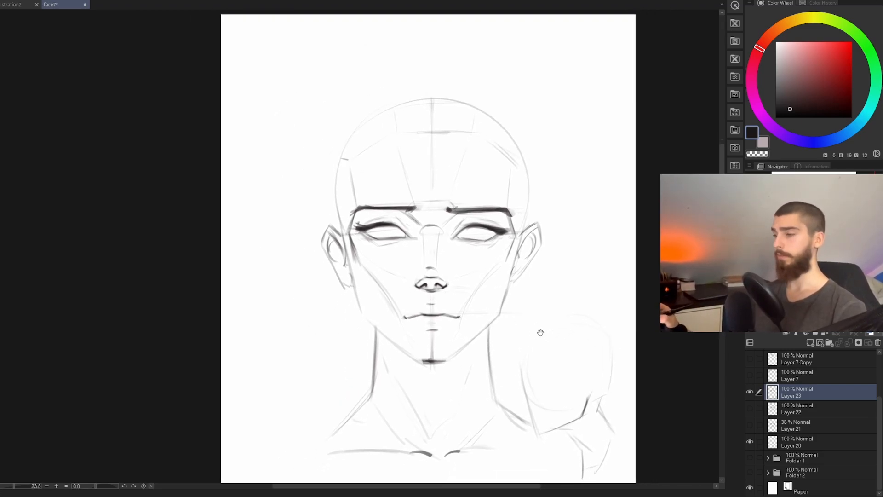
Step: Draw round irises with small dark pupils in both eyes
drag(563, 381, 551, 351)
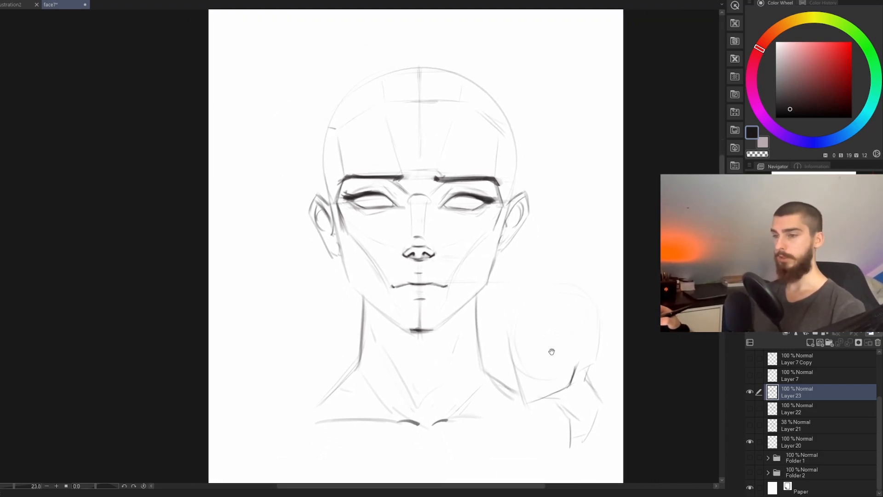
drag(540, 405, 542, 400)
drag(444, 272, 464, 328)
scroll(464, 328, up, 3)
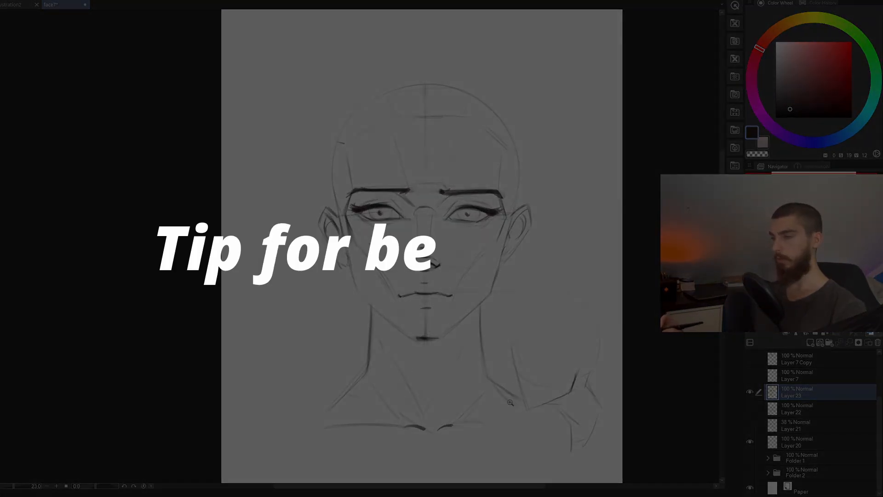
drag(504, 402, 537, 399)
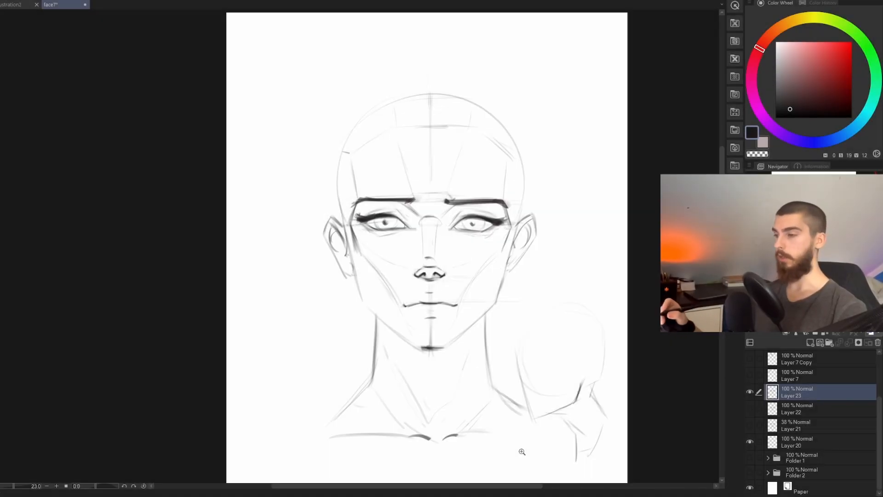
drag(468, 344, 457, 348)
Step: Add a new layer above Layer 23 and show Folder 1 in place of Layer 23
key(ctrl+shift+n)
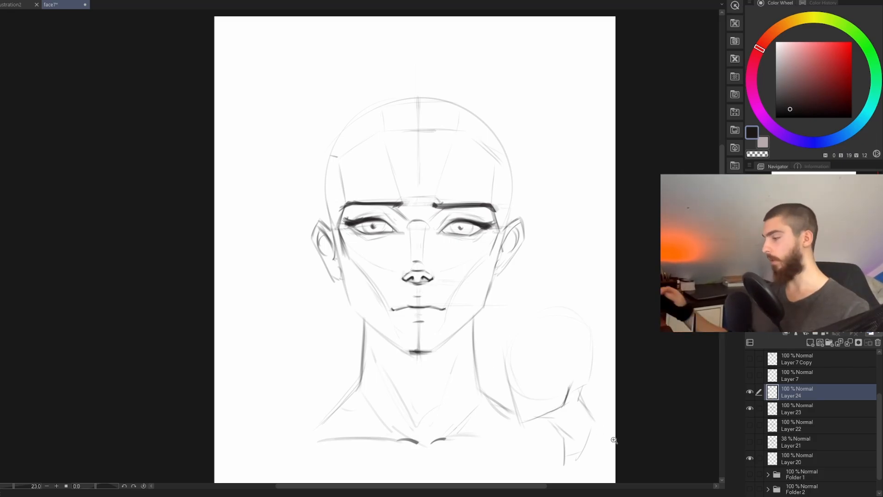
click(753, 406)
scroll(779, 433, down, 1)
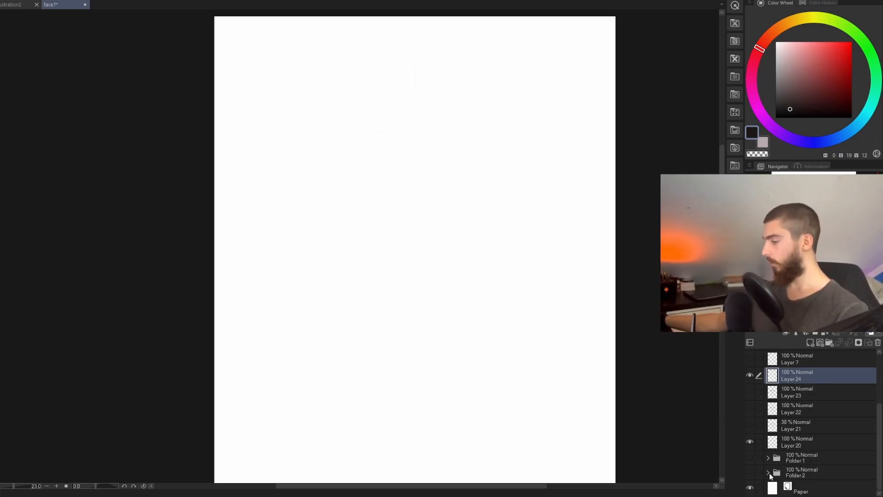
click(751, 457)
Step: Examine the example heads up close, comparing the finished haloed portrait with the plane-based front, three-quarter, profile and tilted heads
mouse_move(407, 244)
mouse_down()
mouse_move(372, 242)
mouse_move(409, 271)
mouse_up()
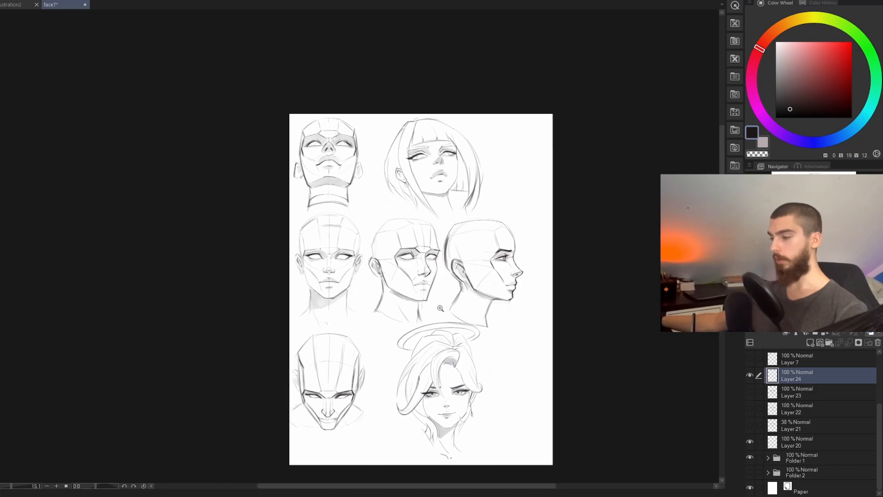
mouse_move(451, 371)
mouse_down()
mouse_move(461, 419)
mouse_move(448, 309)
mouse_up()
drag(405, 300, 402, 276)
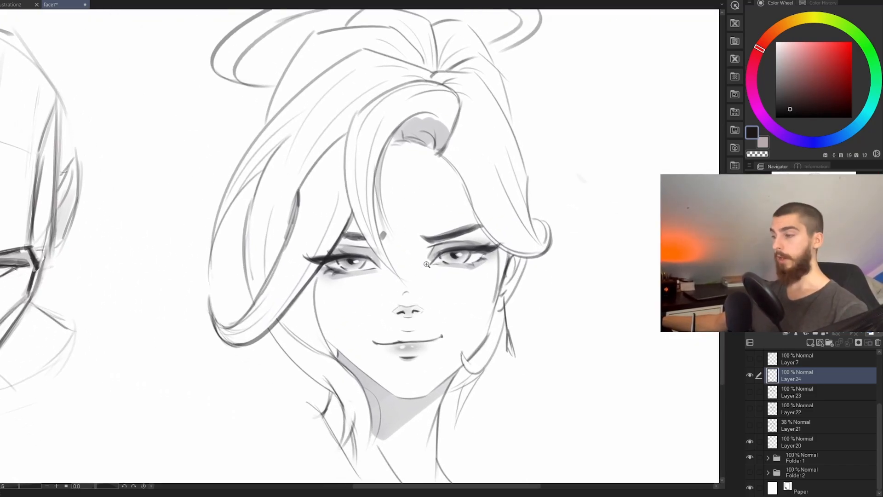
drag(342, 263, 324, 291)
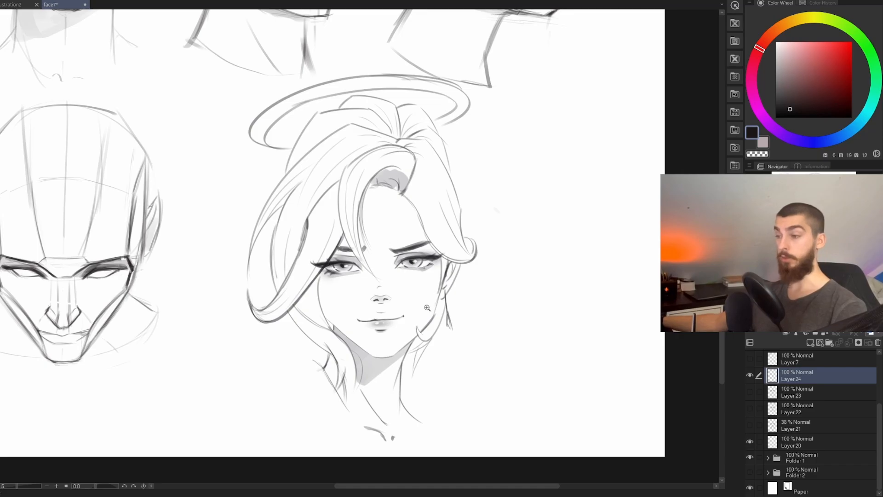
drag(346, 137, 483, 356)
drag(401, 309, 414, 258)
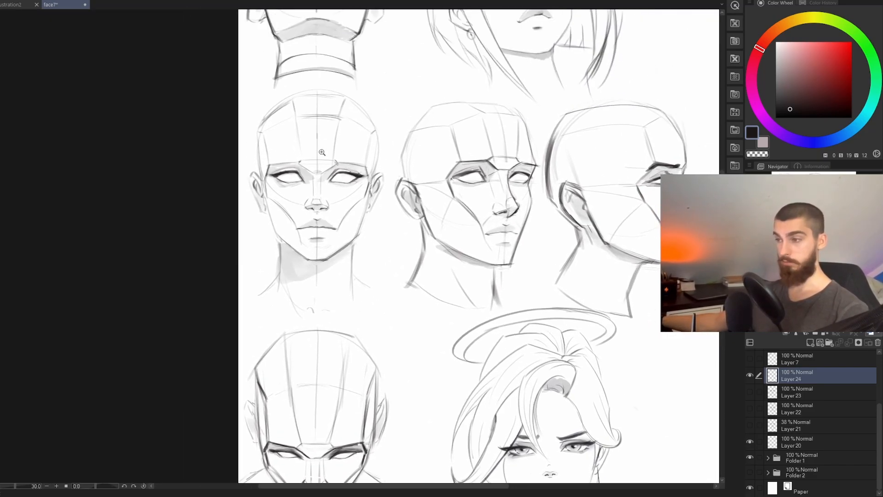
drag(306, 138, 336, 251)
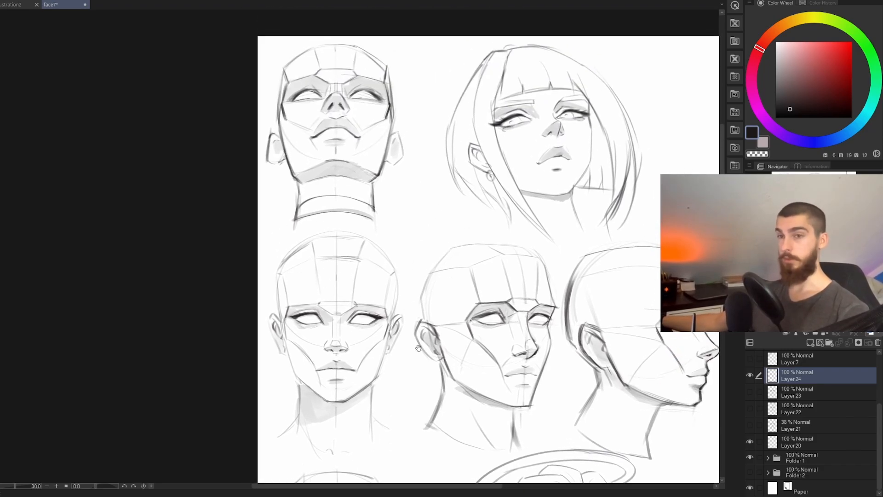
drag(419, 349, 377, 313)
Step: Hide Folder 1 and make the face sketch on Layer 23 visible again
scroll(747, 424, up, 2)
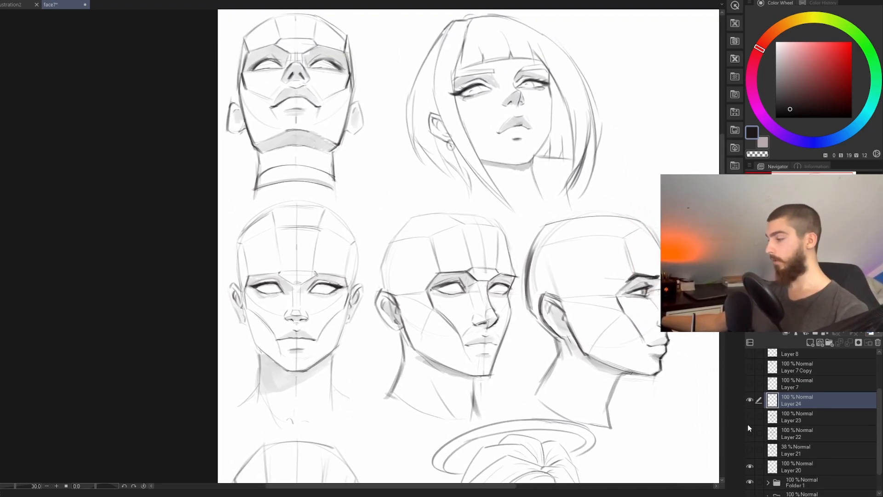
scroll(751, 414, down, 2)
scroll(753, 434, up, 2)
scroll(751, 446, down, 2)
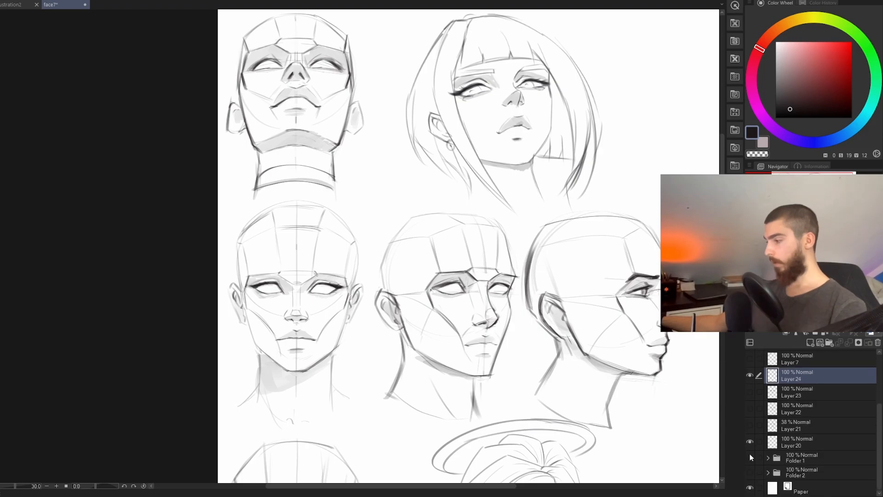
click(750, 457)
click(750, 392)
Step: Lower the opacity of Layer 23 to 40% and make the empty layer above it the active one
key(ctrl+minus)
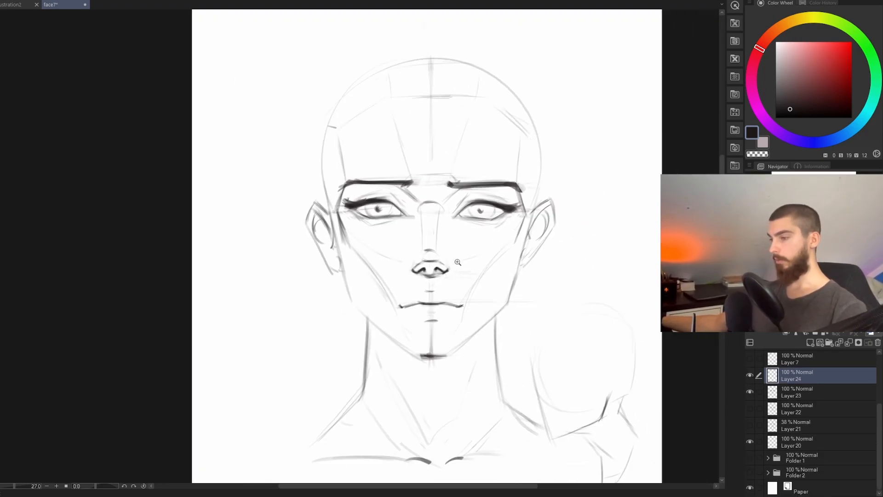
click(791, 392)
click(837, 323)
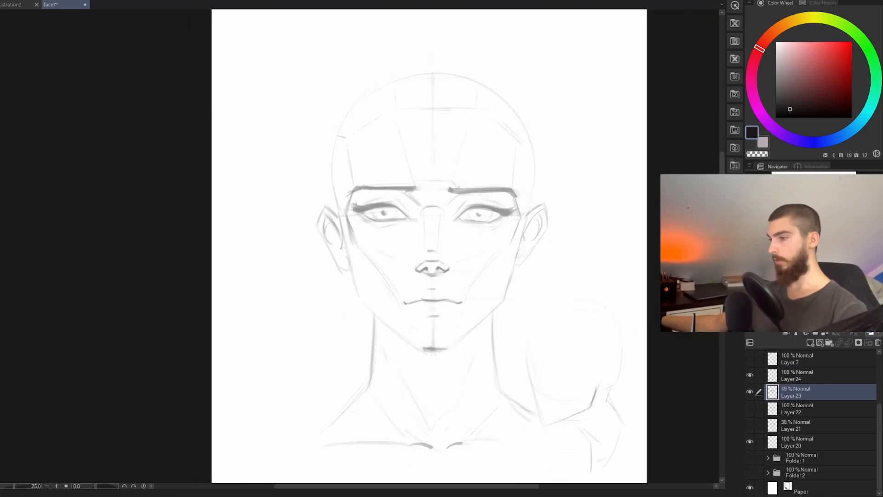
drag(838, 324, 833, 324)
click(797, 376)
scroll(338, 262, up, 2)
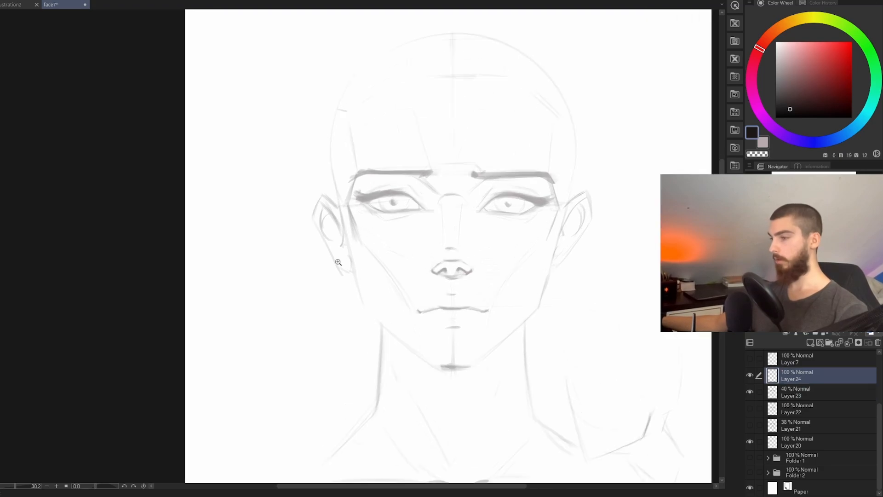
drag(464, 219, 442, 265)
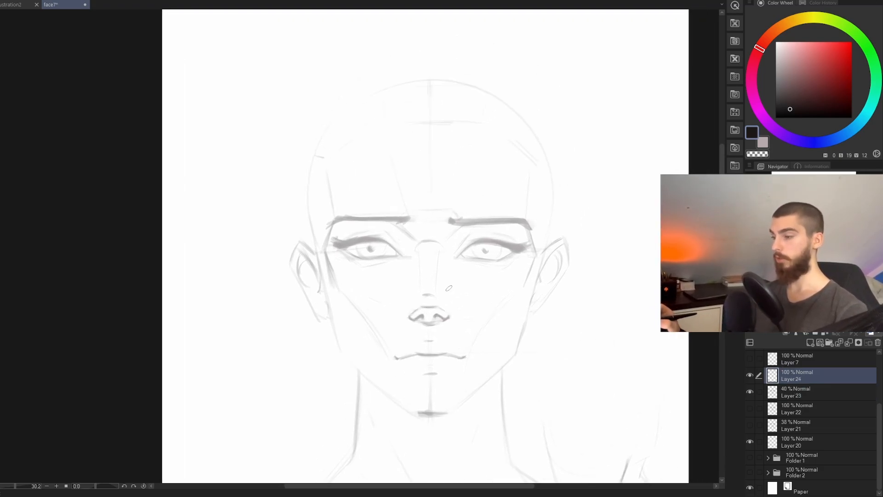
Step: Draw clean outlines for the cheeks, jaw, ears, neck and collar over the faded sketch on Layer 24
scroll(476, 251, up, 2)
scroll(563, 250, down, 2)
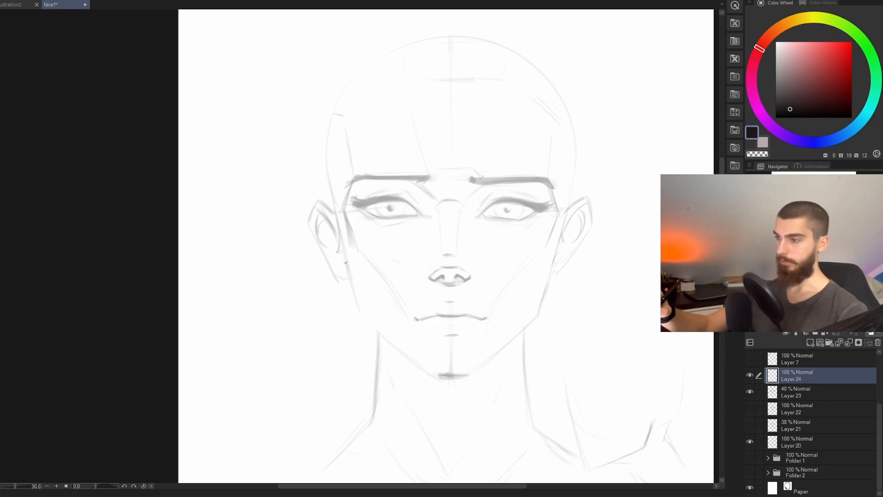
key(ctrl+z)
drag(346, 247, 356, 302)
key(ctrl+z)
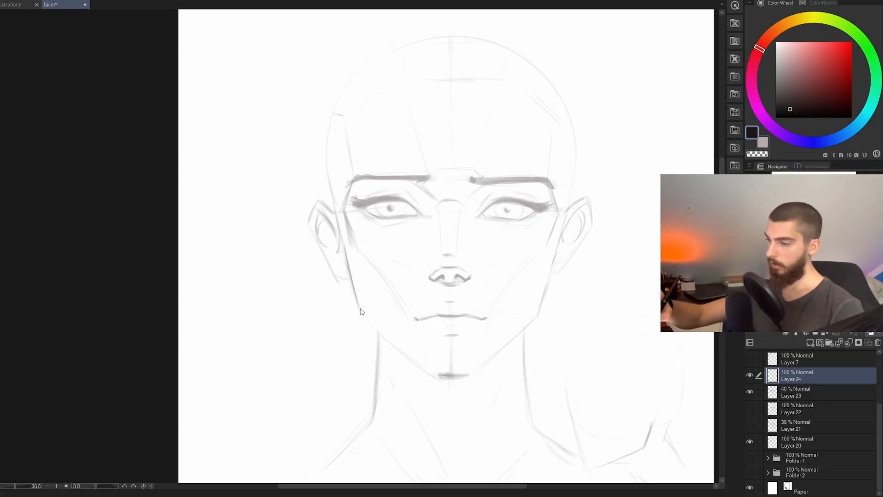
key(ctrl+z)
key(ctrl+z)
mouse_move(346, 251)
mouse_down()
mouse_move(350, 283)
mouse_move(343, 241)
mouse_move(362, 318)
mouse_up()
scroll(368, 321, down, 1)
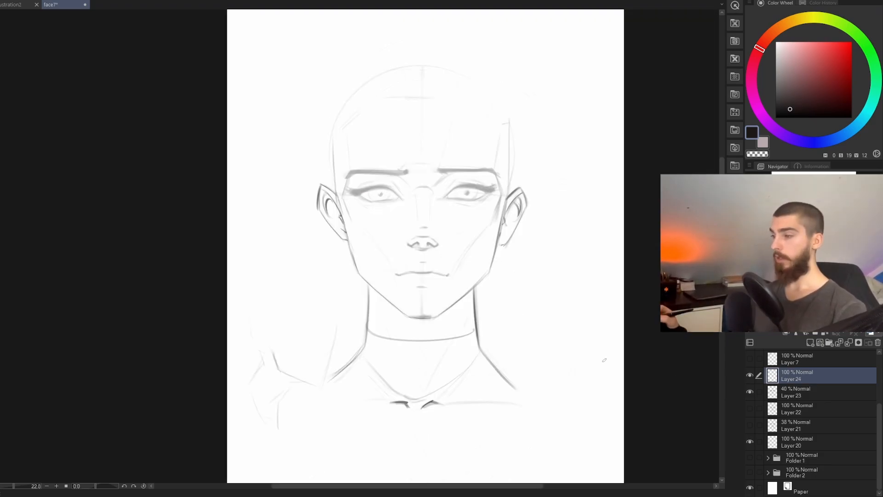
Step: With Layer 23 hidden, lasso one side's neck and shoulder line, shift it slightly outward with a transform, and deselect
click(751, 393)
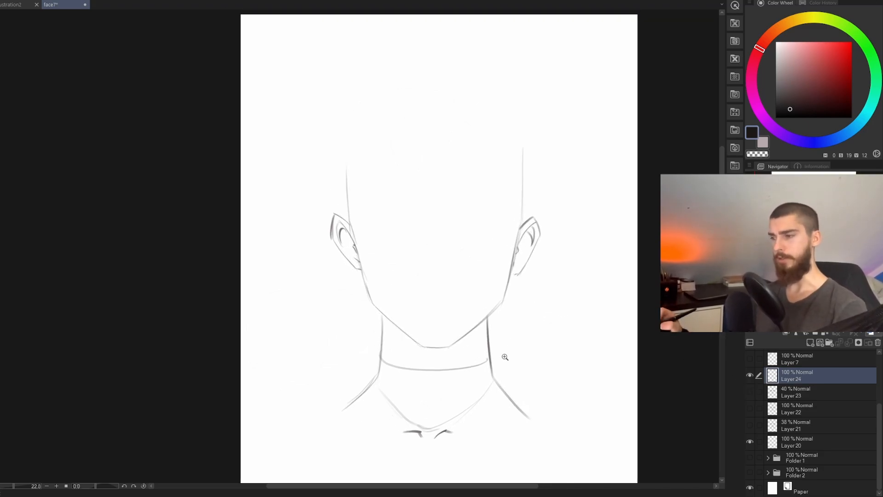
drag(503, 343, 482, 314)
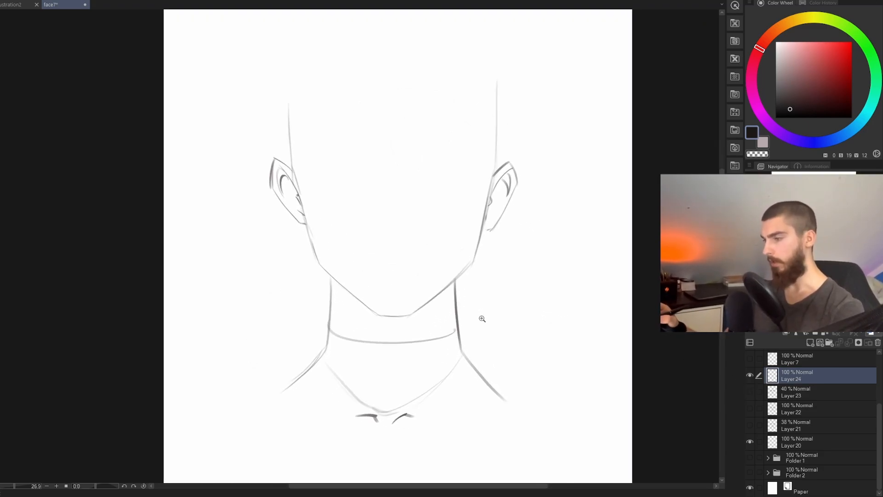
key(h)
key(h)
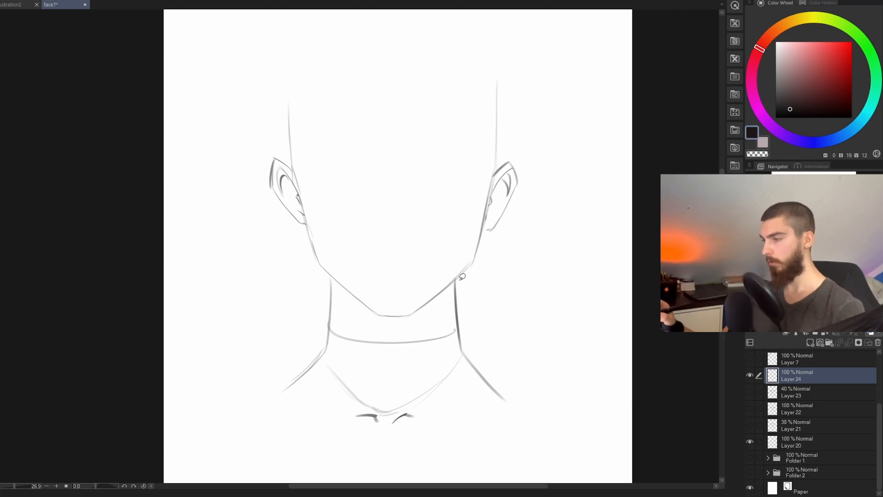
mouse_move(460, 278)
mouse_down()
mouse_move(449, 340)
mouse_move(480, 400)
mouse_move(549, 365)
mouse_move(477, 279)
mouse_move(447, 276)
mouse_up()
key(ctrl+t)
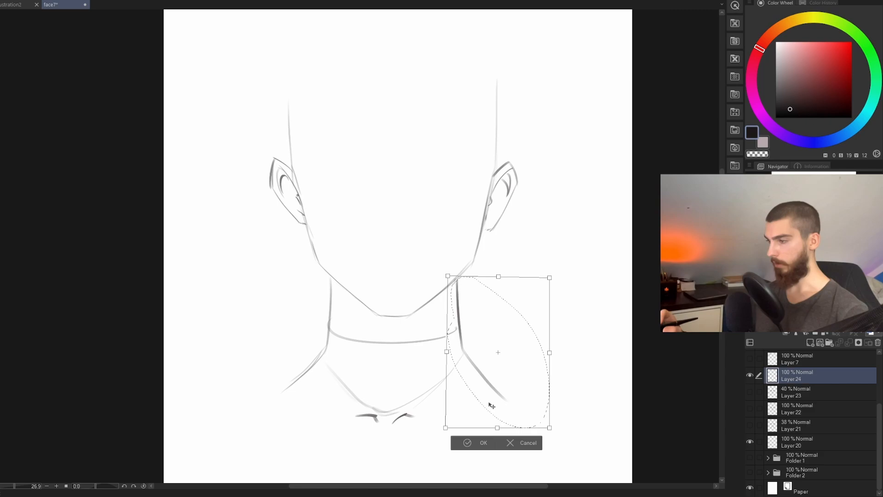
click(481, 442)
key(ctrl+d)
scroll(543, 385, down, 2)
drag(543, 387, 524, 395)
Step: Draw the eyebrows and the eyes with lashes and pupils on Layer 24, using Layer 23 as a guide
click(750, 391)
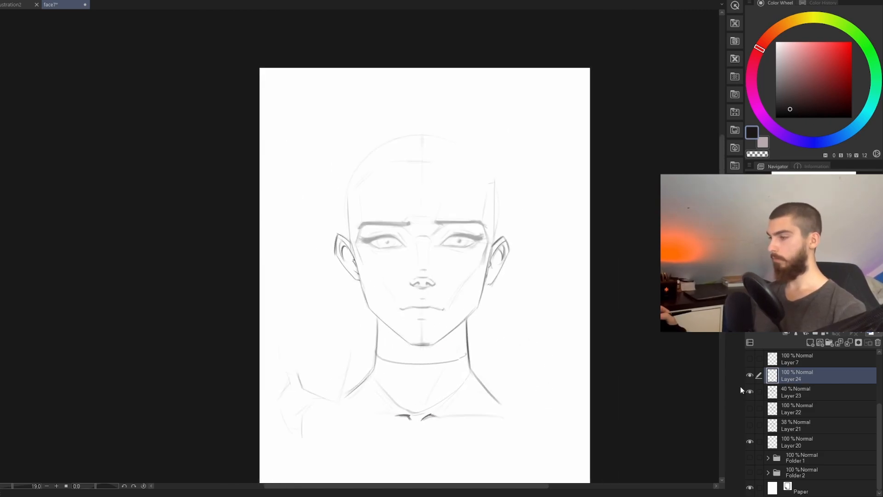
scroll(455, 322, up, 2)
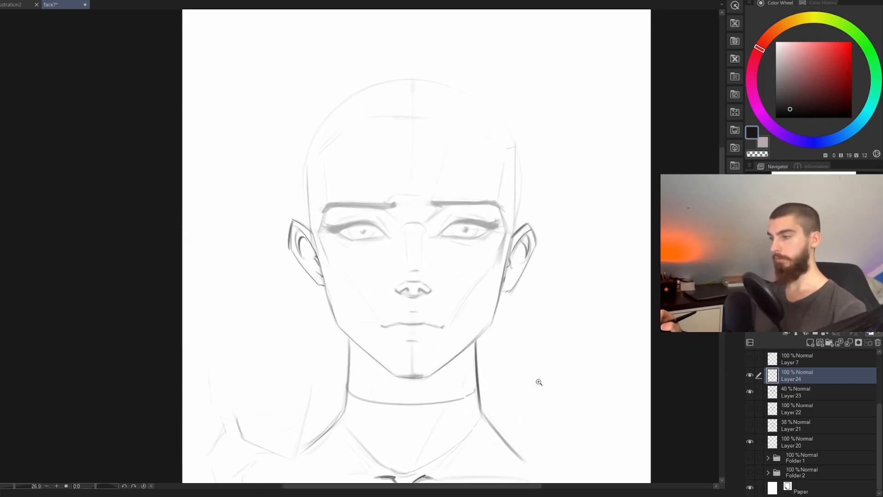
scroll(541, 364, down, 2)
click(750, 391)
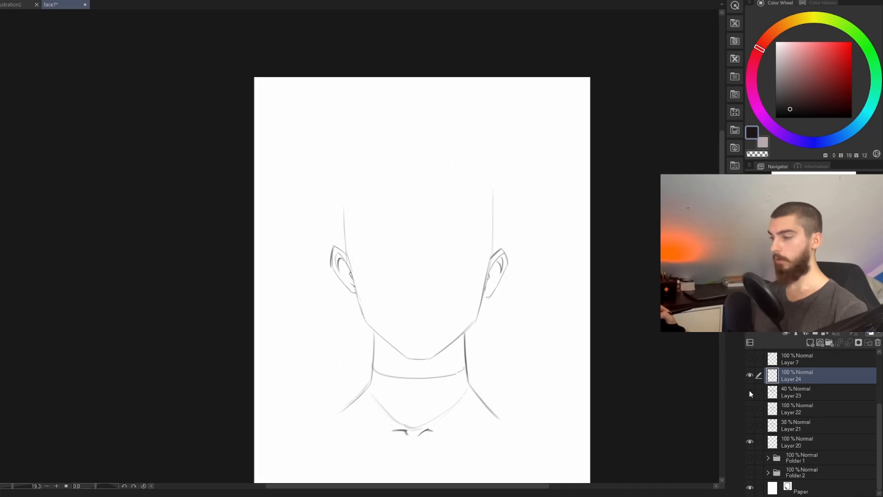
click(750, 391)
scroll(520, 318, up, 3)
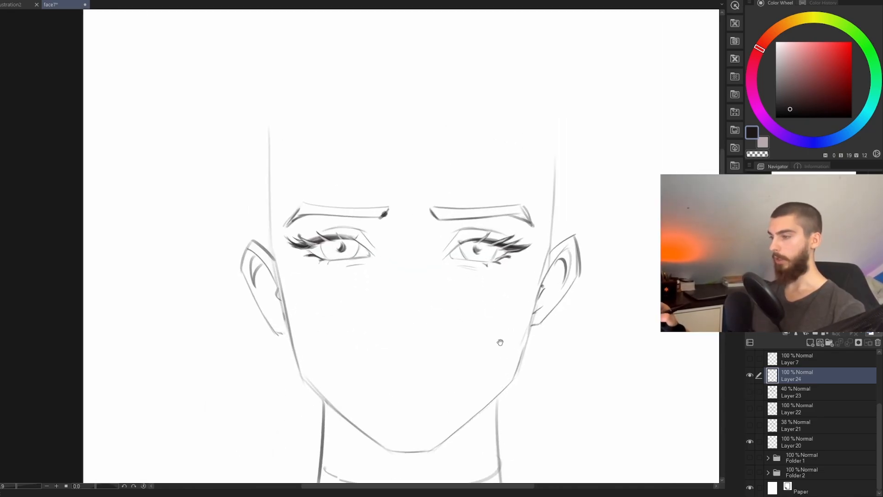
mouse_move(499, 350)
mouse_down()
mouse_move(517, 385)
mouse_move(512, 367)
mouse_up()
scroll(512, 367, up, 2)
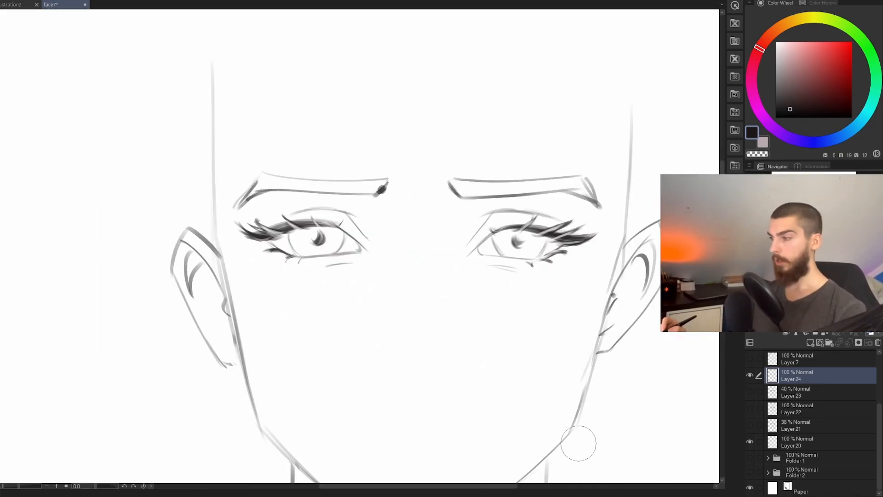
Step: Add a new layer beneath Layer 24 and softly shade both irises and the outer lash corners
click(810, 343)
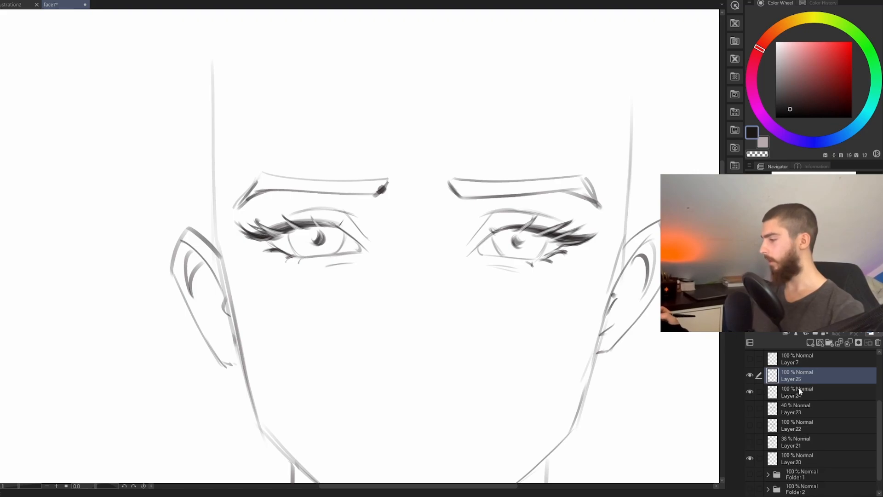
drag(792, 379, 785, 398)
mouse_move(516, 242)
mouse_down()
mouse_move(505, 257)
mouse_move(513, 238)
mouse_move(536, 244)
mouse_up()
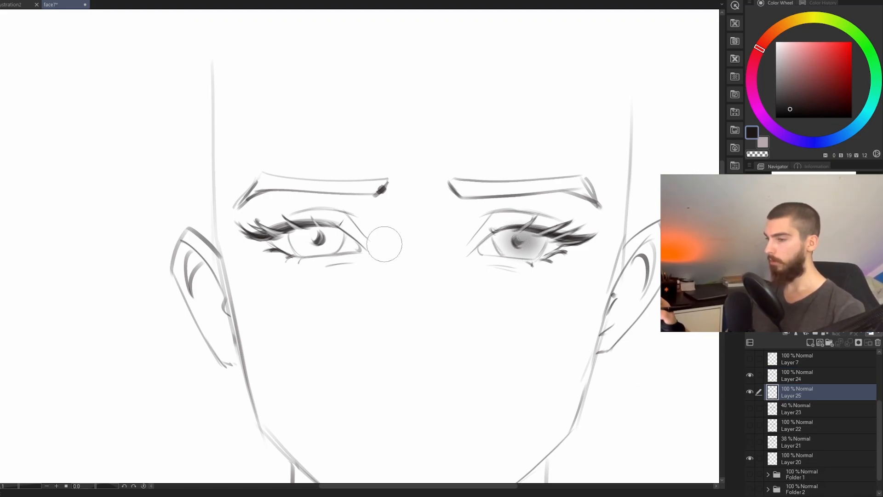
drag(310, 235, 320, 237)
mouse_move(542, 247)
mouse_down()
mouse_move(559, 237)
mouse_move(575, 243)
mouse_move(559, 232)
mouse_move(566, 252)
mouse_up()
drag(248, 225, 269, 251)
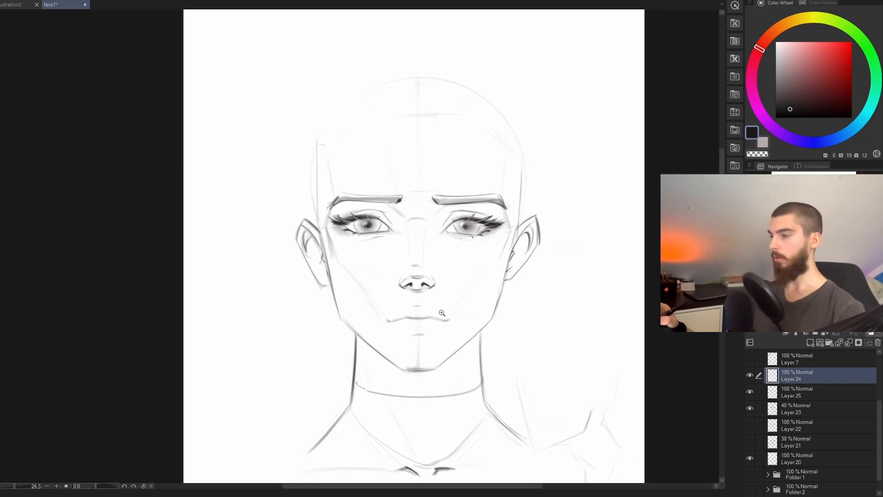
Step: Draw the nose, nostrils and mouth line on Layer 24 over the Layer 23 guide, and hide the guide to check the lines
scroll(432, 311, up, 3)
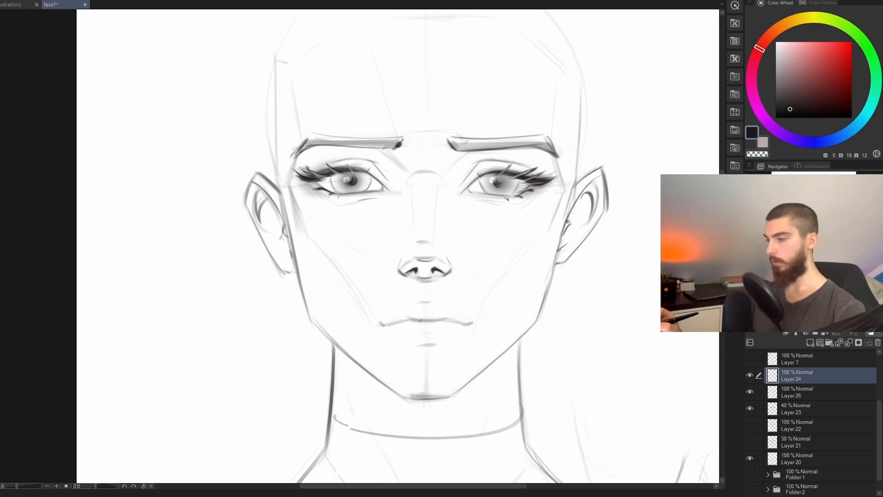
scroll(409, 318, down, 2)
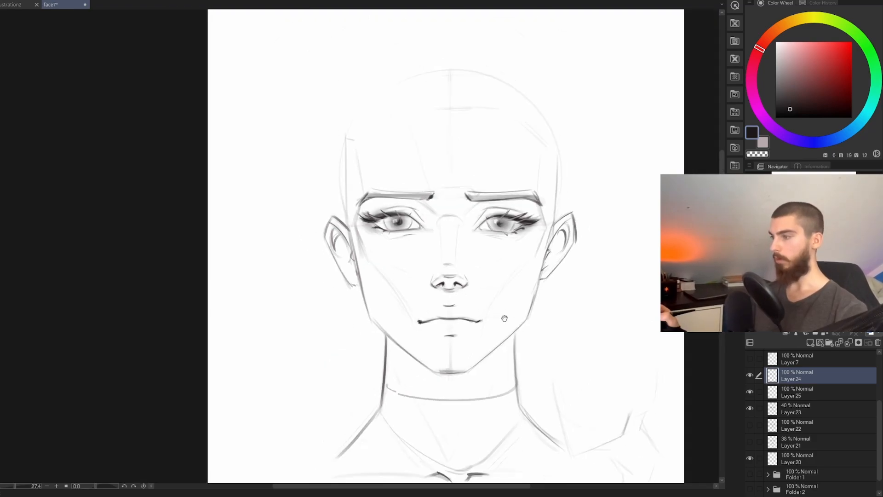
click(750, 409)
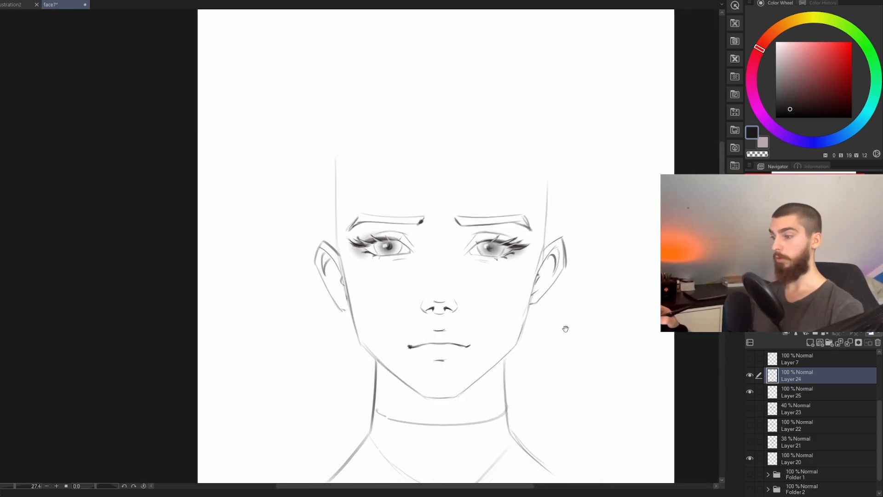
scroll(570, 315, down, 2)
drag(522, 287, 539, 307)
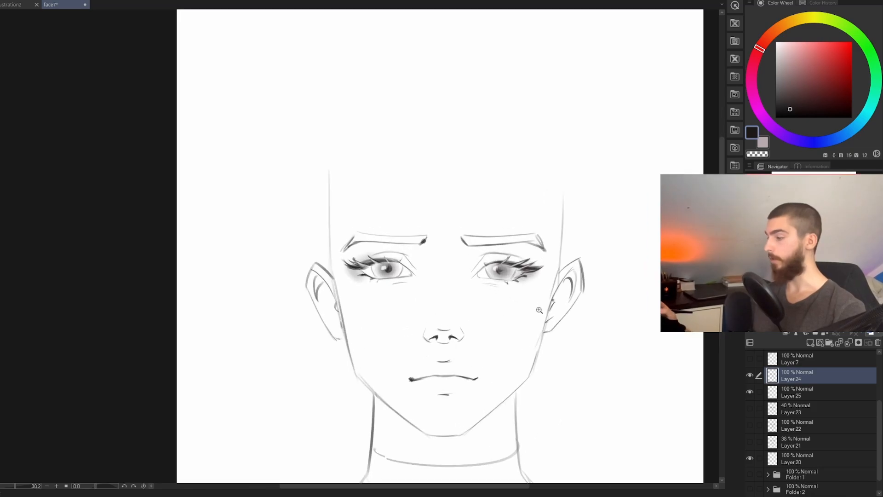
drag(609, 378, 588, 379)
drag(589, 379, 543, 355)
drag(481, 300, 500, 295)
Step: Draw the nose-bridge arc and the short lines rising from it to the inner brows on Layer 24, comparing with Layer 23
click(751, 408)
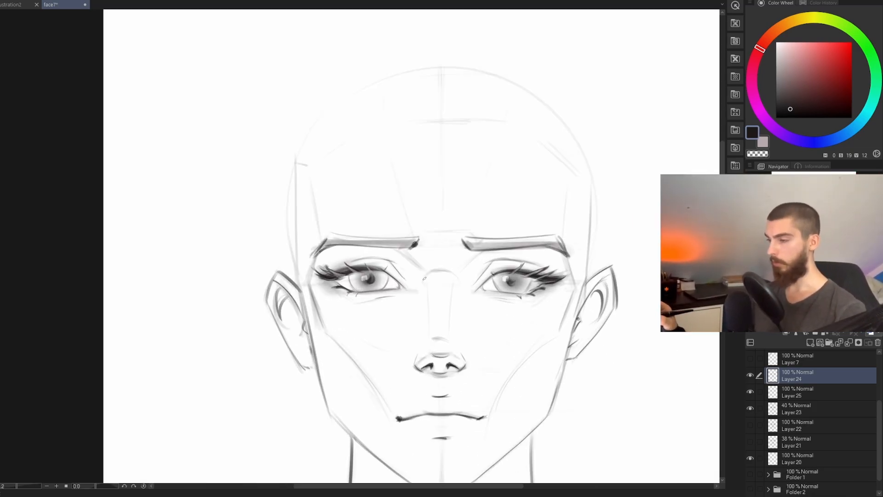
key(ctrl+z)
drag(424, 279, 454, 275)
key(ctrl+z)
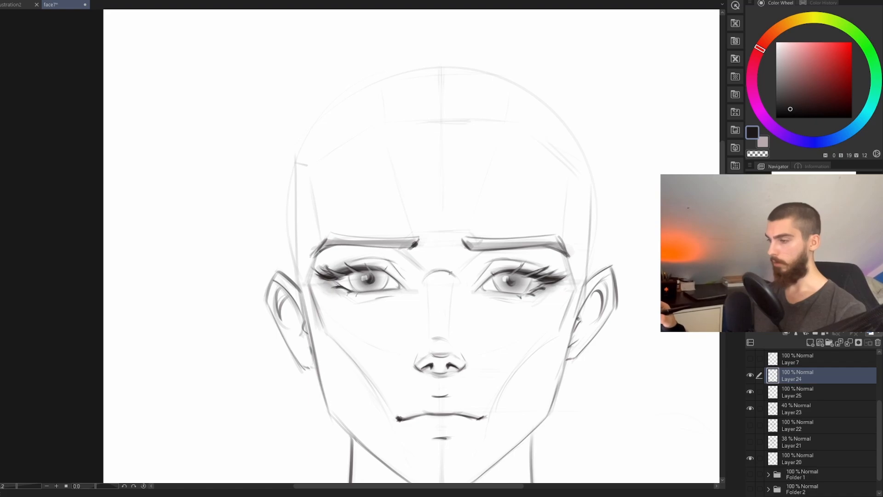
click(751, 392)
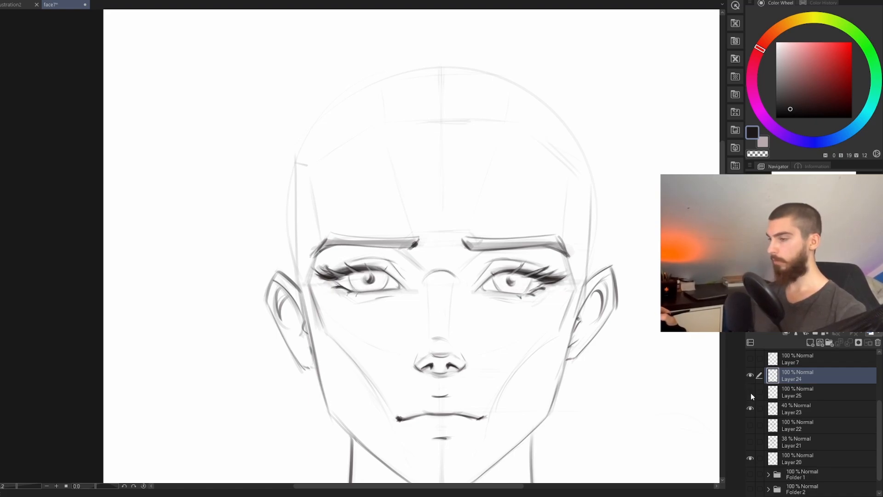
click(751, 392)
click(751, 409)
drag(590, 360, 591, 354)
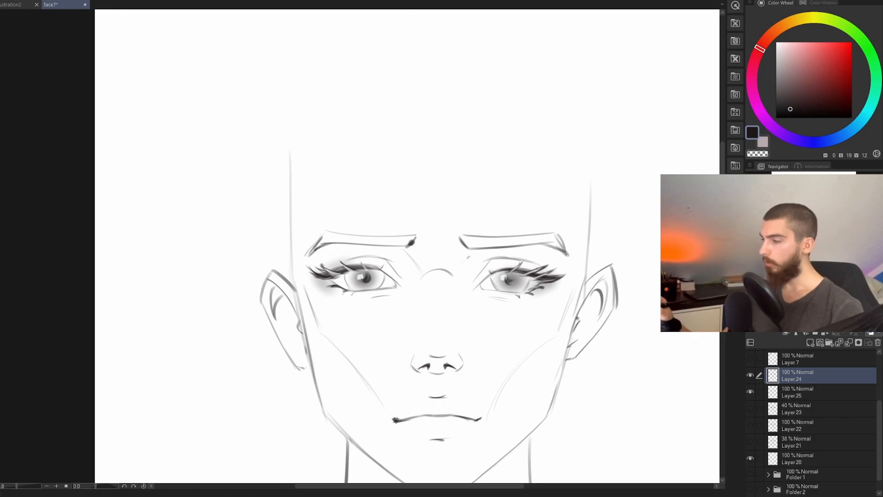
drag(464, 272, 491, 245)
key(ctrl+z)
drag(532, 316, 503, 374)
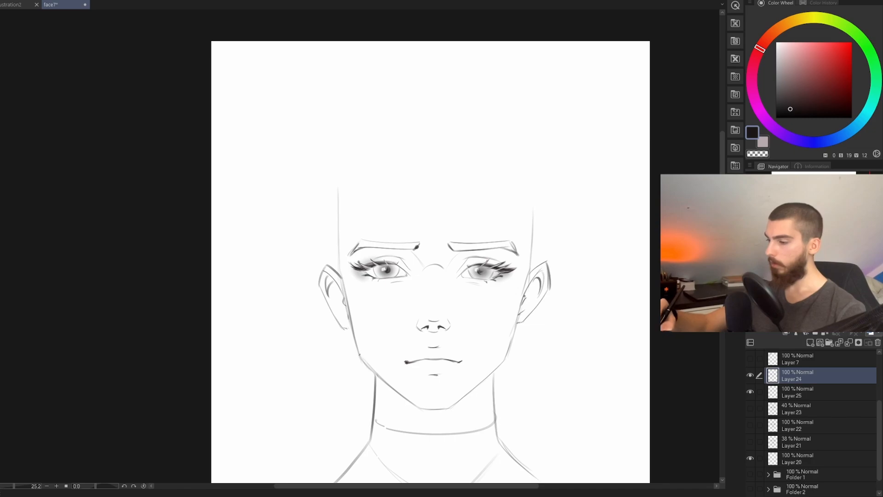
Step: Reinforce the jaw contour and draw the angular top of the head with the forehead plane lines on Layer 24
drag(395, 391, 378, 335)
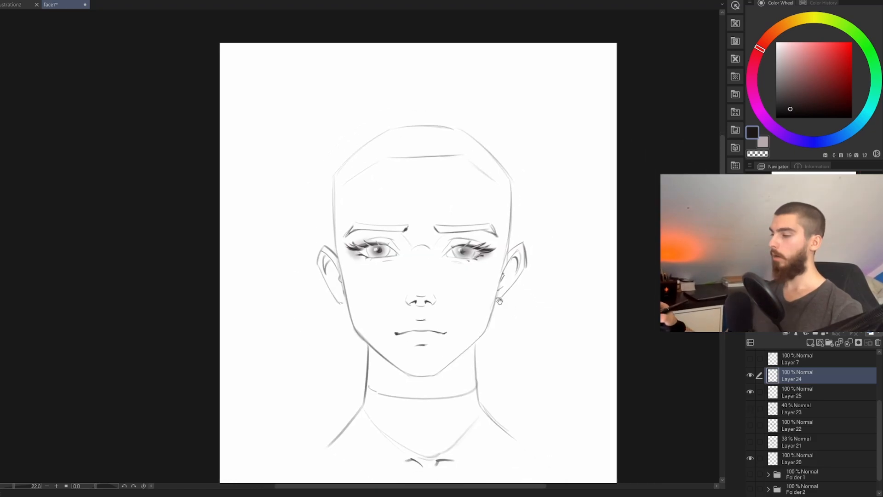
drag(537, 327, 530, 303)
scroll(539, 352, down, 2)
drag(391, 358, 458, 372)
key(ctrl+z)
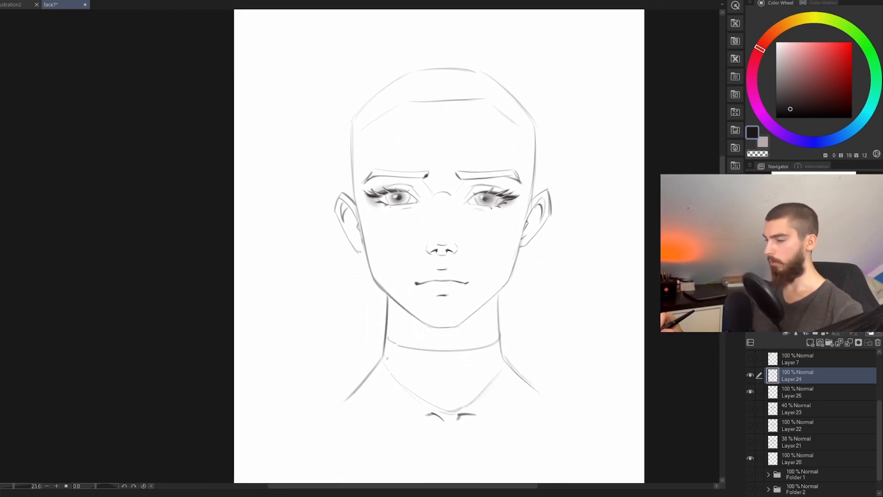
drag(388, 359, 495, 362)
key(ctrl+z)
drag(396, 363, 507, 364)
key(ctrl+z)
Step: On Layer 25, shade the underside of the nose within a lassoed area and softly shade the lips with small highlights
mouse_move(522, 329)
mouse_down()
mouse_move(532, 356)
mouse_move(509, 393)
mouse_move(491, 395)
mouse_up()
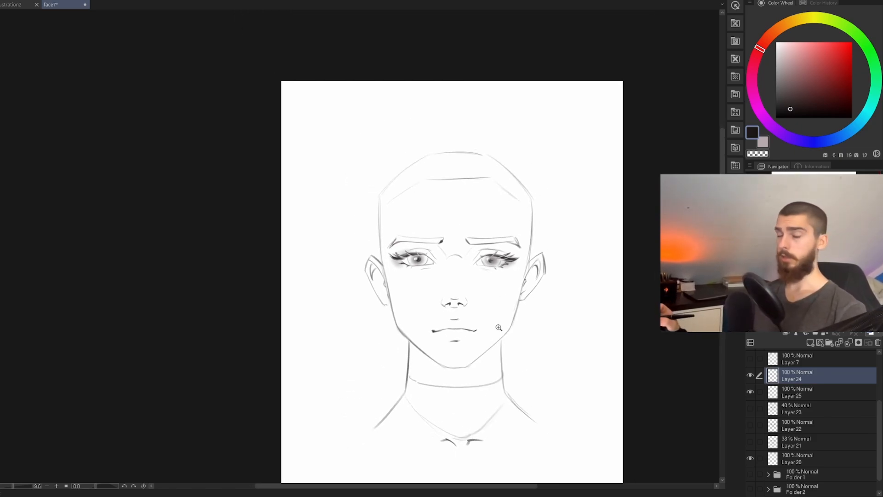
drag(515, 362, 508, 350)
click(782, 393)
scroll(478, 304, up, 3)
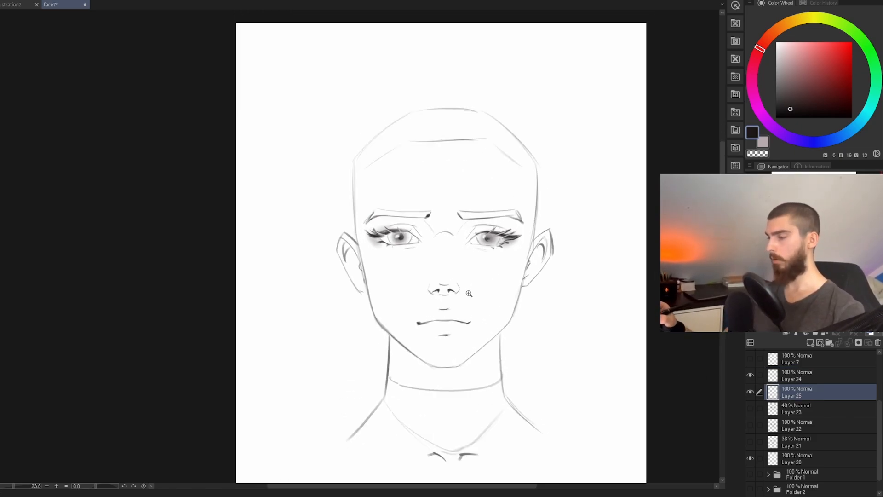
drag(480, 305, 495, 308)
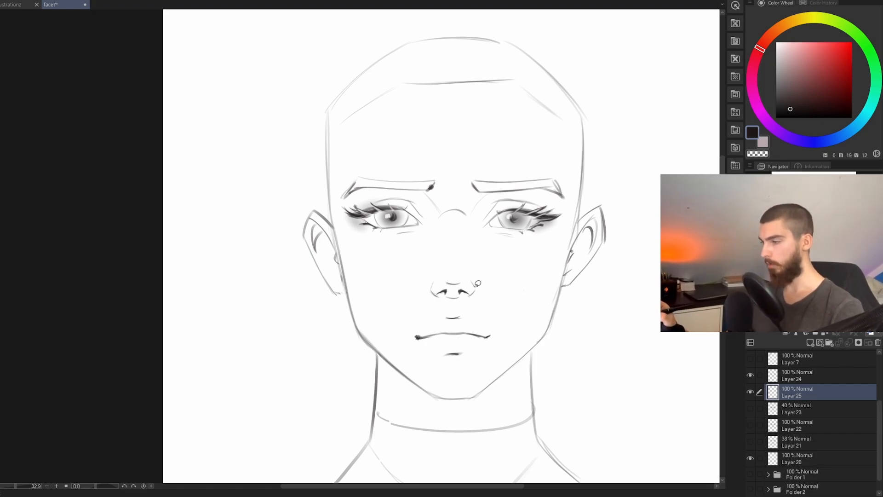
mouse_move(471, 292)
mouse_down()
mouse_move(433, 288)
mouse_move(465, 282)
mouse_move(476, 289)
mouse_move(463, 295)
mouse_up()
key(b)
key(ctrl+z)
key(ctrl+d)
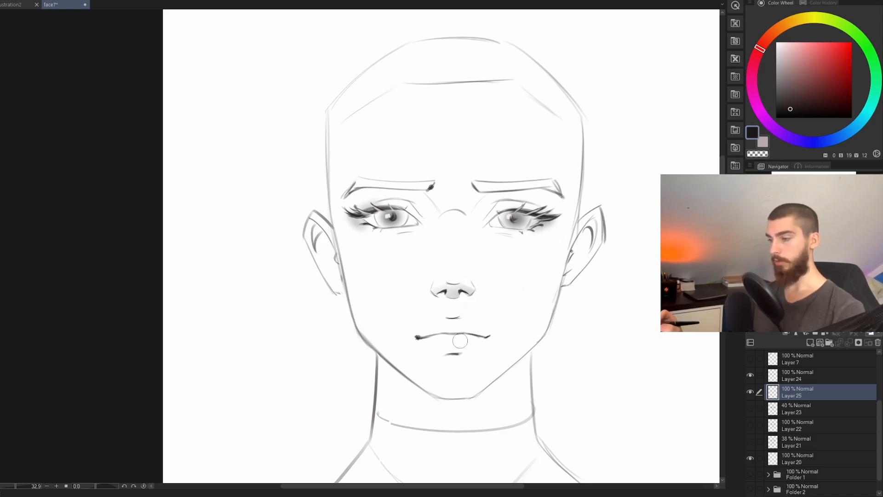
mouse_move(462, 338)
mouse_down()
mouse_move(447, 341)
mouse_move(458, 344)
mouse_move(465, 329)
mouse_move(451, 329)
mouse_move(438, 341)
mouse_move(447, 342)
mouse_up()
key(p)
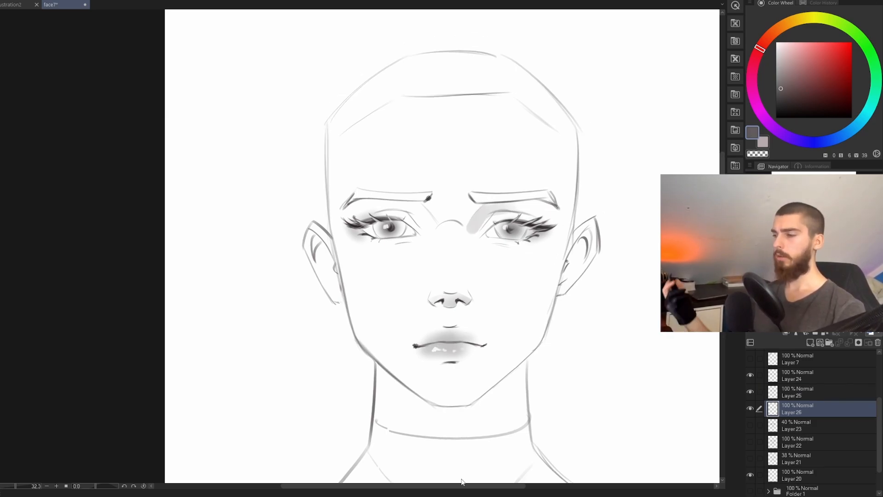
Step: On Layer 26, undo the shadow beside the inner eye and shade lightly beneath that eye and the lower lip
key(ctrl+z)
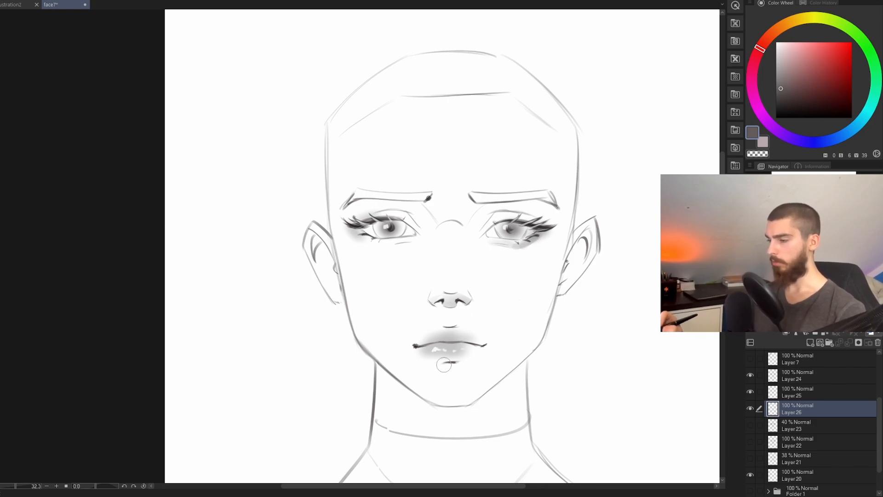
mouse_move(444, 365)
mouse_down()
mouse_move(457, 364)
mouse_move(446, 366)
mouse_up()
key(ctrl+z)
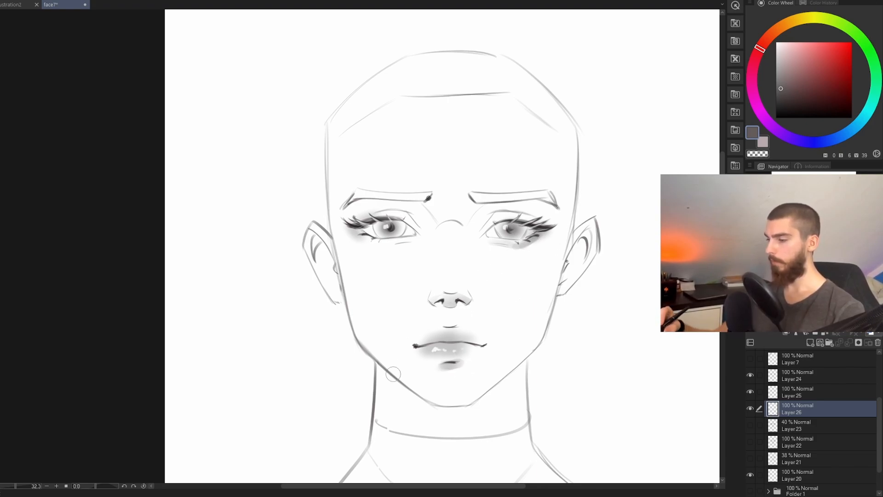
Step: Lasso the neck area under the jaw and fill it with a flat grey cast shadow on Layer 26
drag(522, 316, 516, 209)
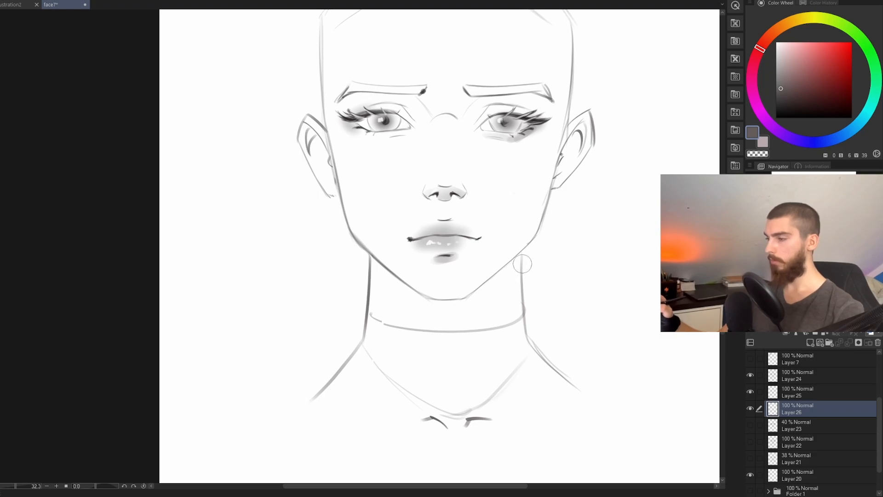
key(bracketleft)
drag(524, 251, 504, 267)
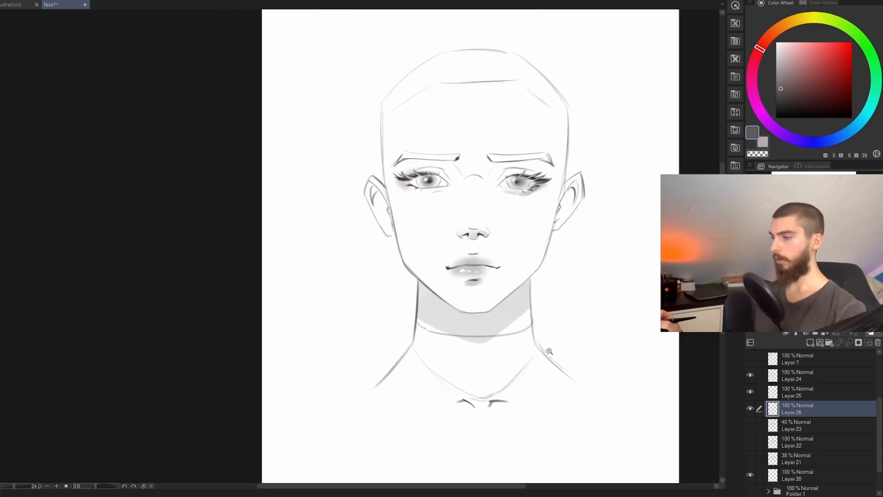
drag(548, 349, 513, 390)
scroll(514, 389, up, 3)
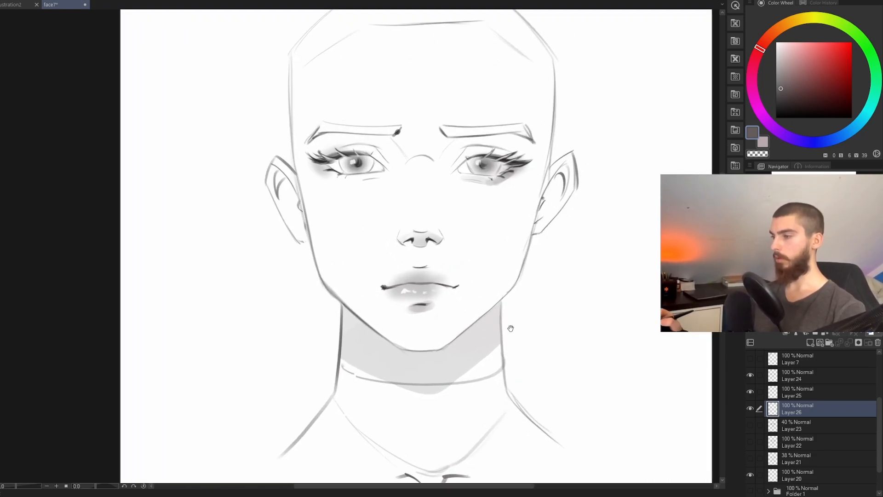
Step: Softly shade both eye sockets between brows and lids, beneath the eyes, and the inner areas of both ears on Layer 26
drag(511, 328, 514, 391)
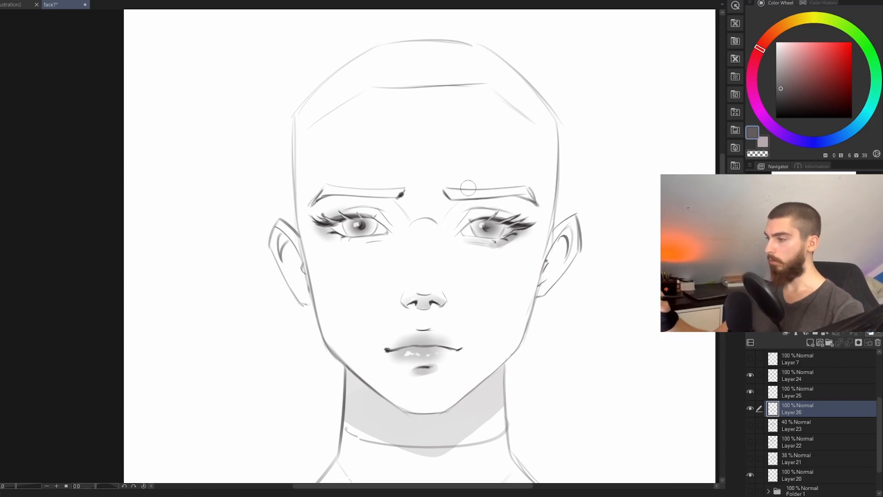
mouse_move(458, 208)
mouse_down()
mouse_move(452, 220)
mouse_move(476, 207)
mouse_move(494, 215)
mouse_up()
mouse_move(400, 219)
mouse_down()
mouse_move(364, 205)
mouse_move(320, 210)
mouse_move(333, 236)
mouse_move(384, 239)
mouse_up()
drag(558, 243, 559, 266)
drag(290, 250, 304, 281)
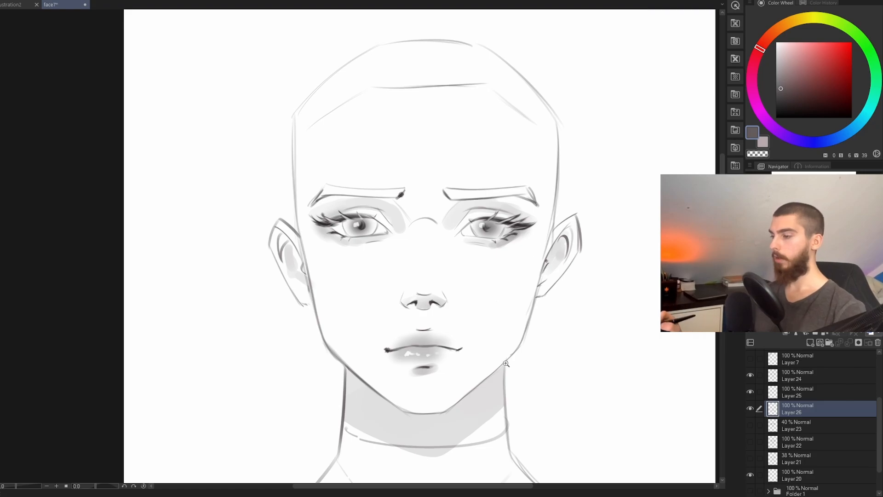
scroll(506, 364, down, 1)
drag(426, 317, 446, 317)
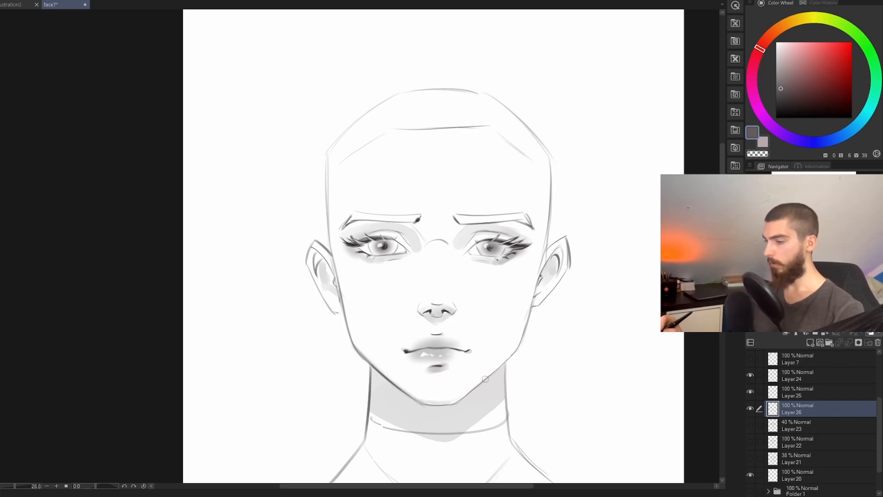
drag(548, 354, 510, 317)
drag(510, 317, 484, 405)
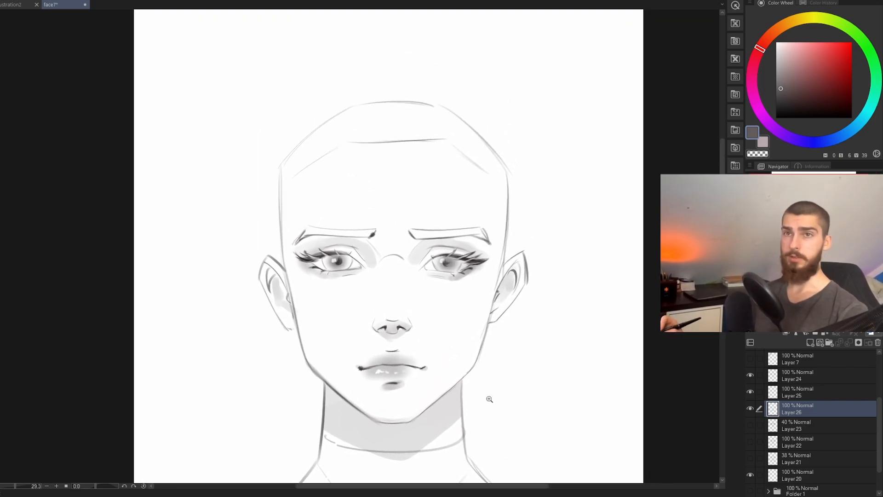
Step: Add a new layer above Layer 24 and loosely sketch side-swept hair with a round bun over the head
click(788, 380)
key(ctrl+shift+n)
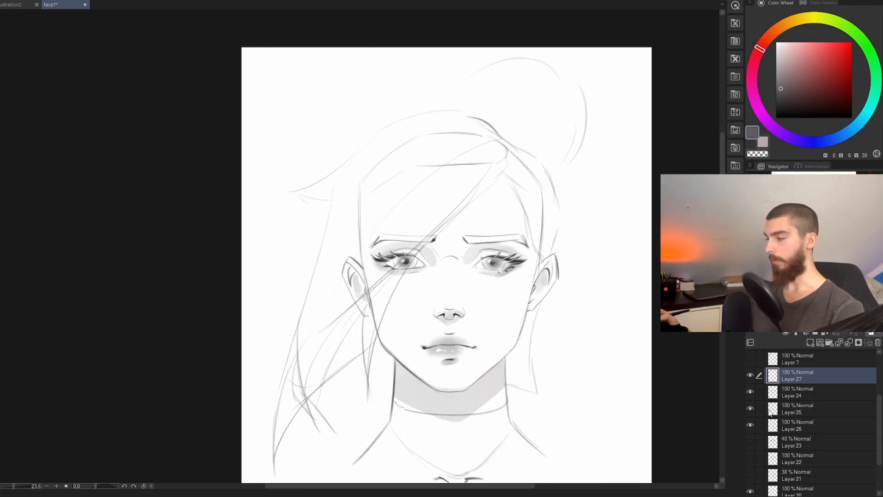
click(750, 375)
click(751, 376)
drag(595, 396, 539, 364)
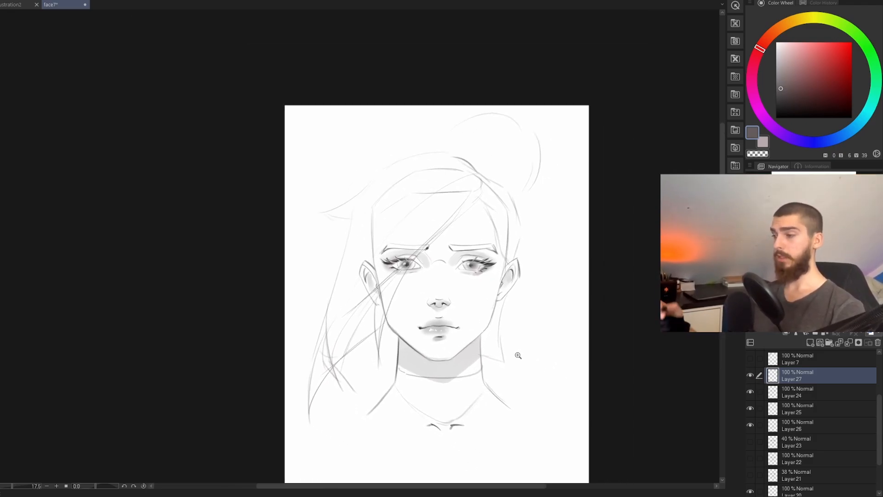
drag(472, 364, 497, 363)
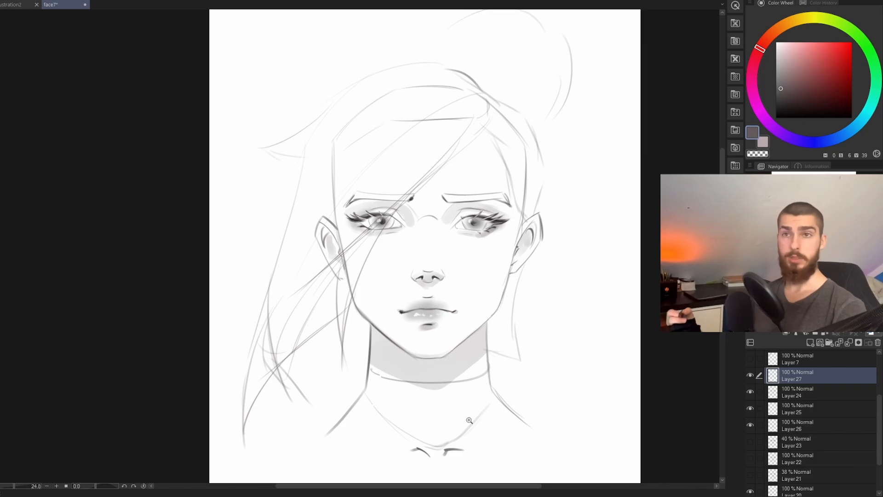
drag(554, 387, 592, 405)
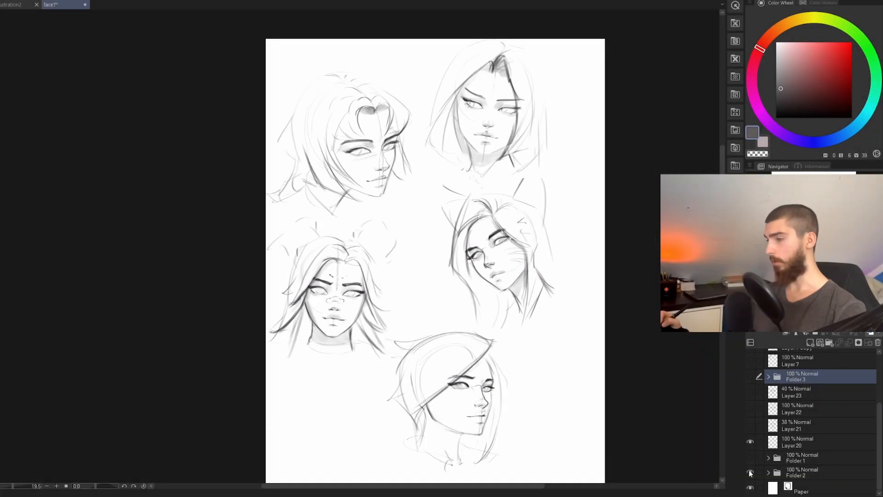
Step: Hide Folder 2, show Folder 1, and examine its head sketches from different angles, comparing the plane structure with the finished faces
click(750, 471)
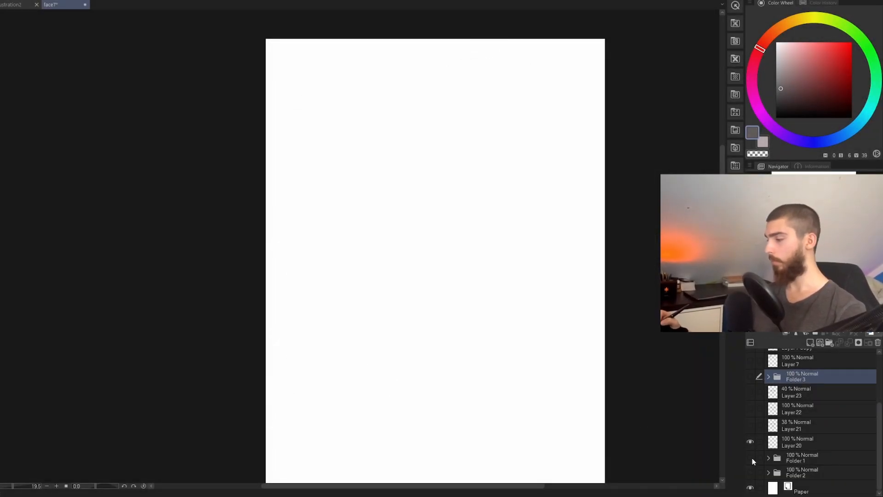
click(752, 458)
mouse_move(524, 304)
mouse_down()
mouse_move(572, 318)
mouse_move(540, 305)
mouse_move(496, 254)
mouse_up()
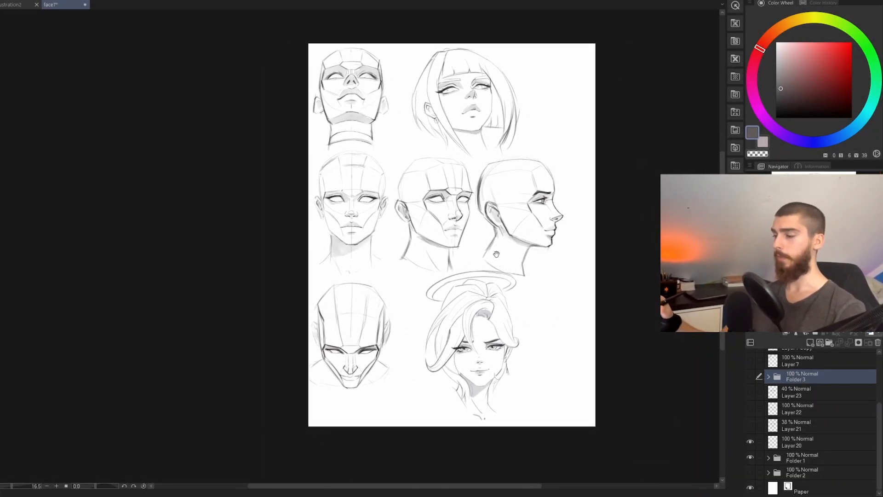
scroll(487, 207, up, 2)
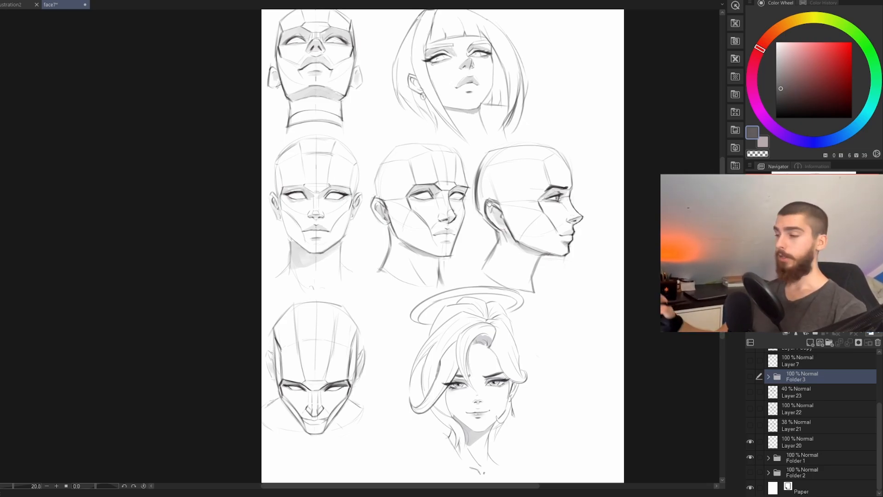
drag(489, 203, 510, 214)
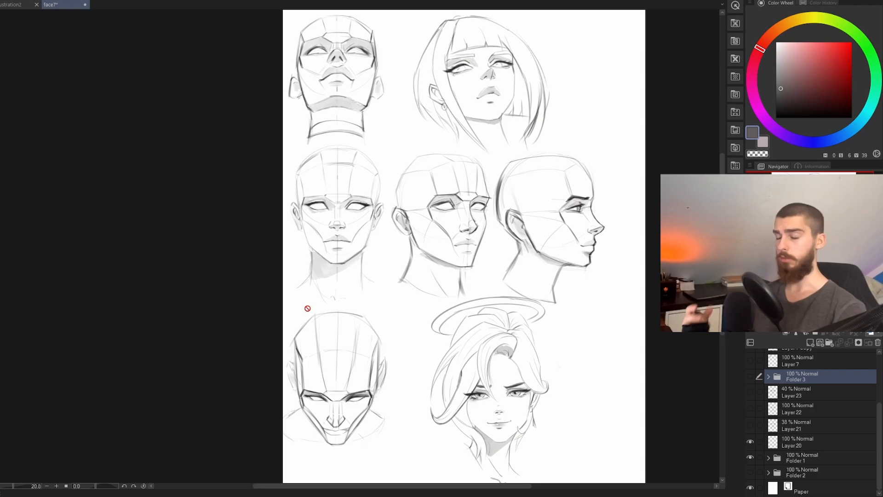
drag(404, 166, 420, 166)
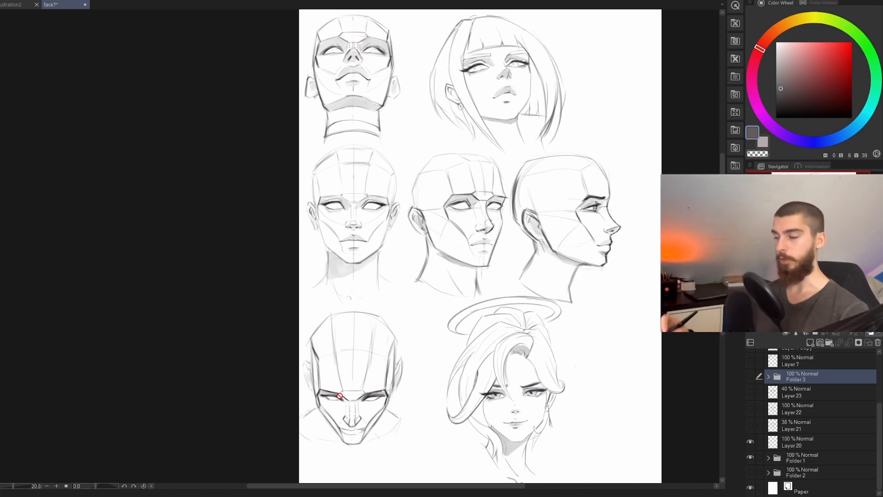
drag(469, 415, 457, 422)
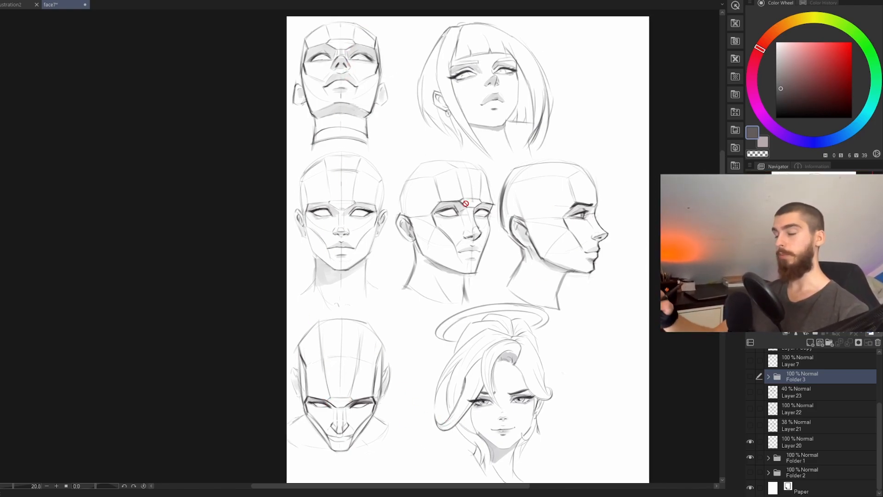
drag(544, 383, 522, 382)
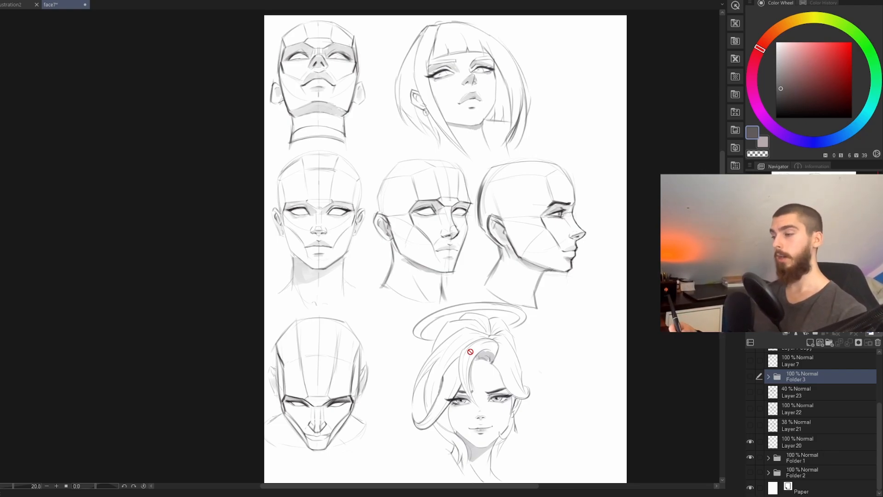
drag(540, 297, 546, 310)
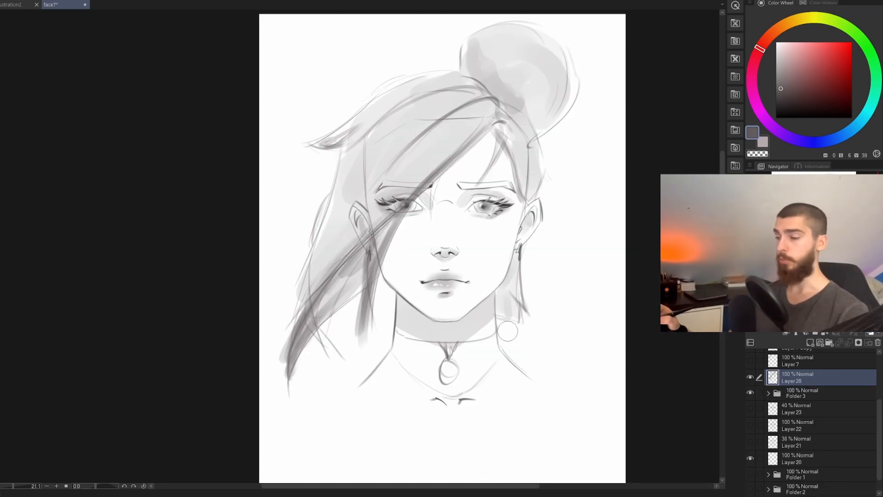
Step: Try a long brush stroke from beside the ear down past the neck on Layer 28, and undo it
mouse_move(528, 237)
mouse_down()
mouse_move(575, 268)
mouse_move(565, 318)
mouse_move(480, 428)
mouse_up()
key(ctrl+z)
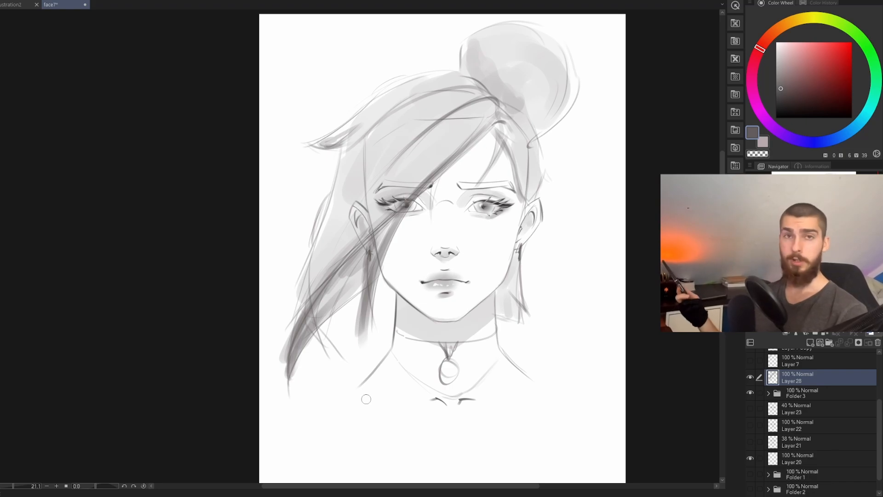